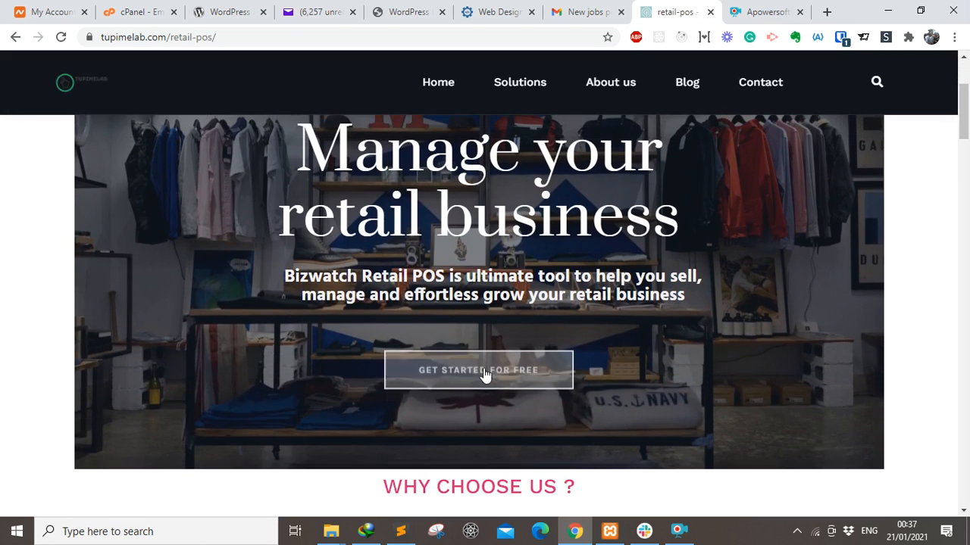
Scroll the Tupimelab retail POS page to the Download section with the Windows 64-bit and 32-bit installers.
left_click(478, 375)
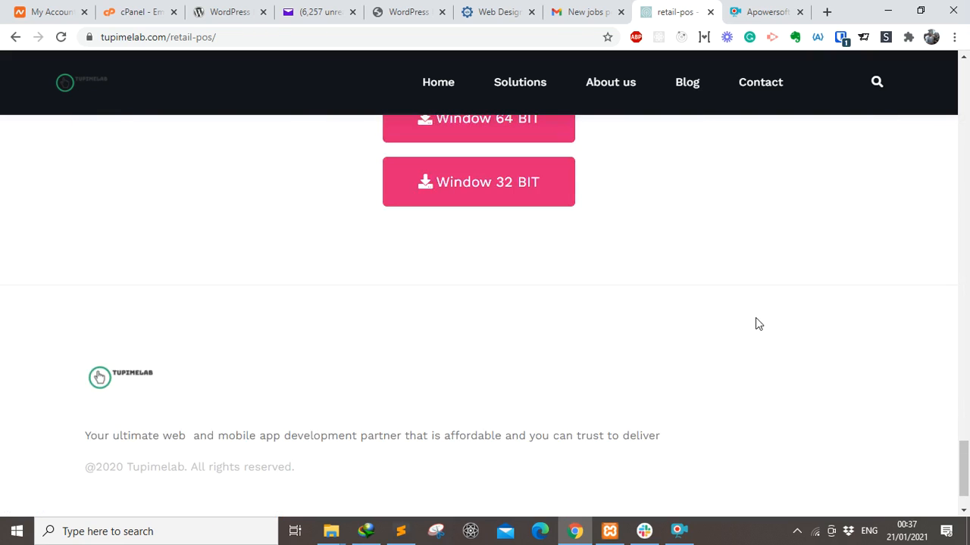
left_click_drag(962, 480, 962, 463)
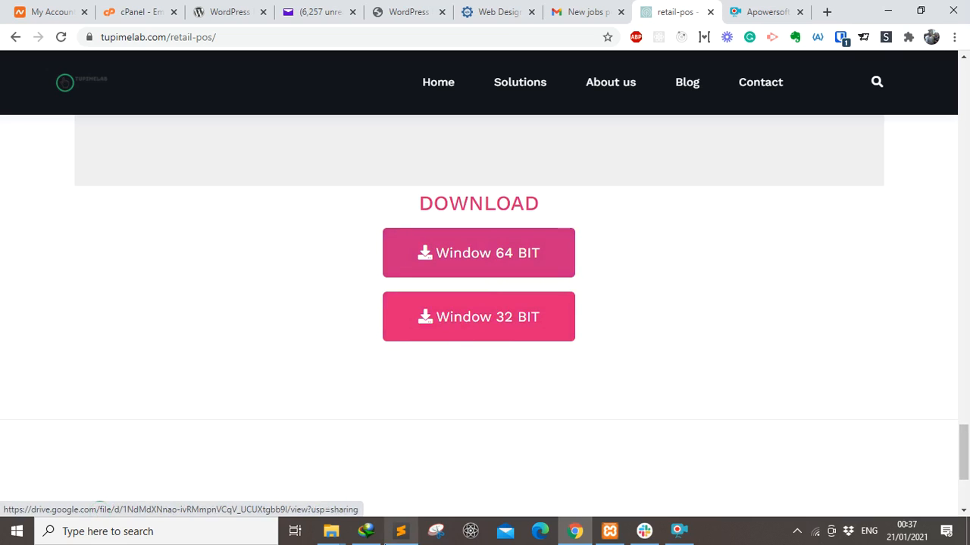
Run bizwatch_retailSetup_64bit.exe from the final-installers-apps folder in File Explorer.
left_click(343, 532)
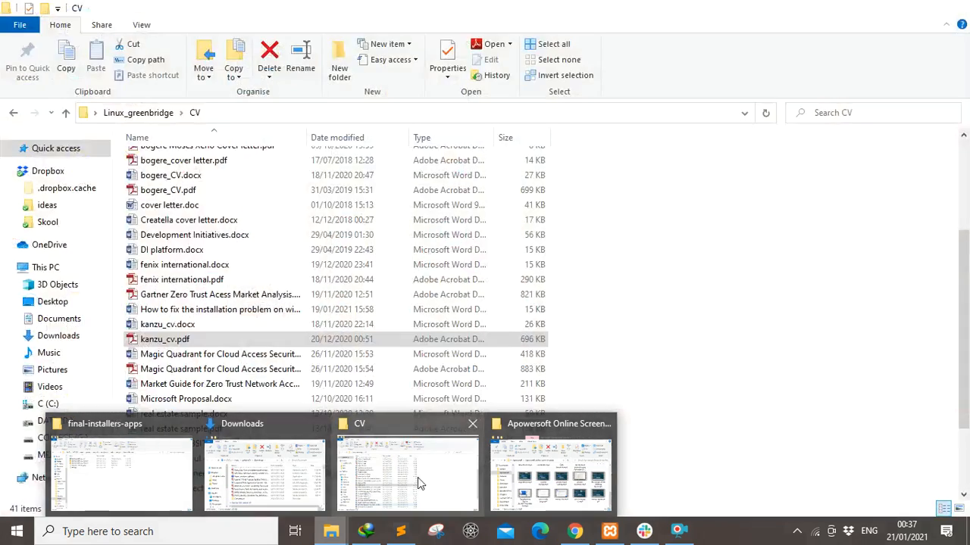
mouse_move(182, 484)
left_click(131, 485)
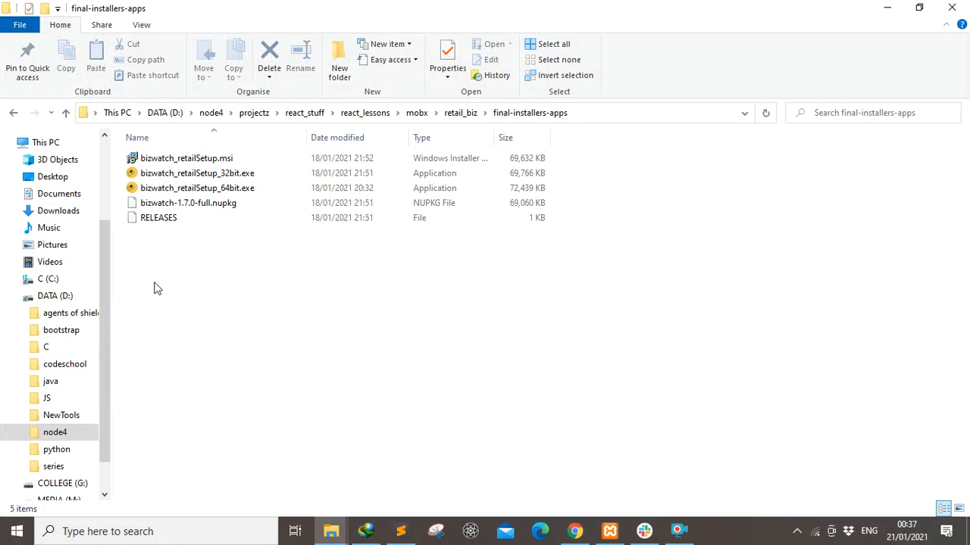
left_click(231, 189)
double_click(231, 190)
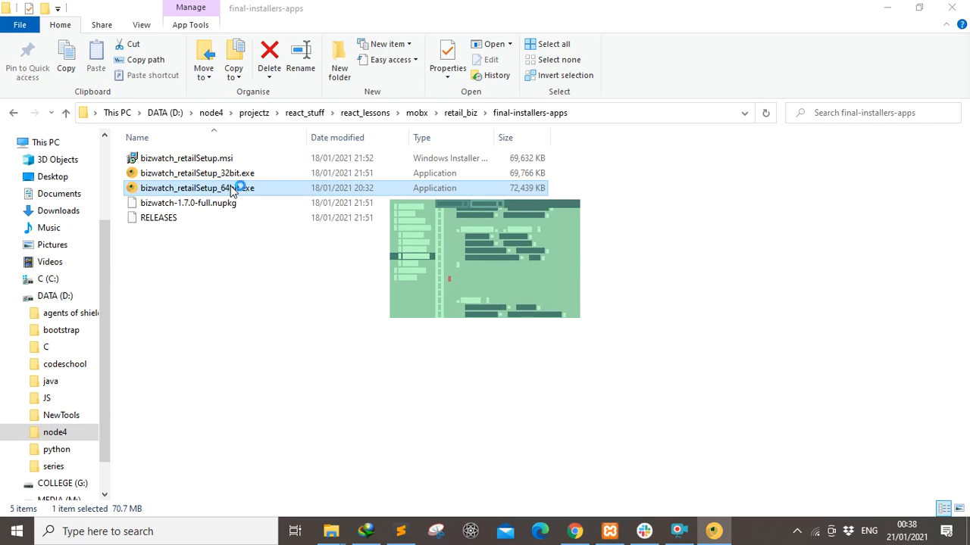
left_click(677, 532)
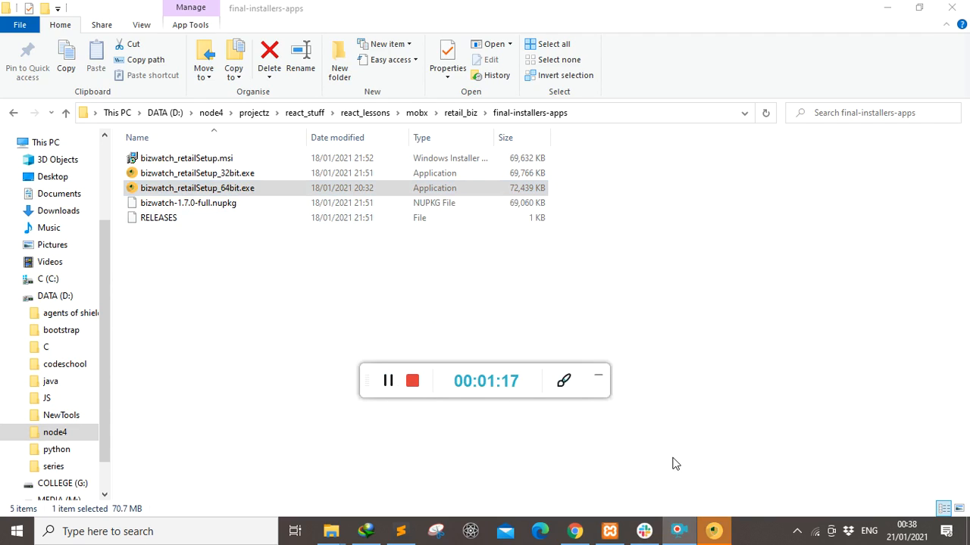
left_click(601, 380)
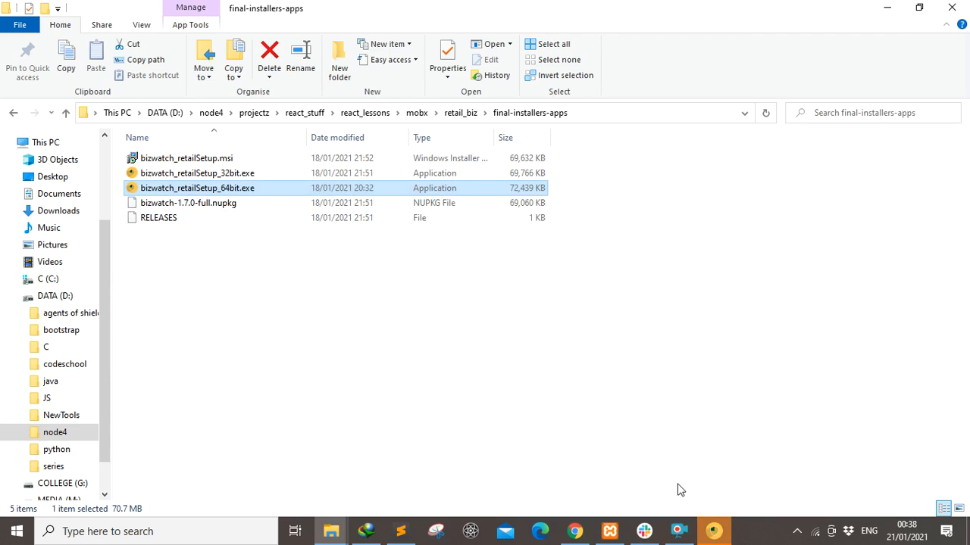
Open Bizwatch Retail from the taskbar and switch to the create-new-account form.
left_click(720, 535)
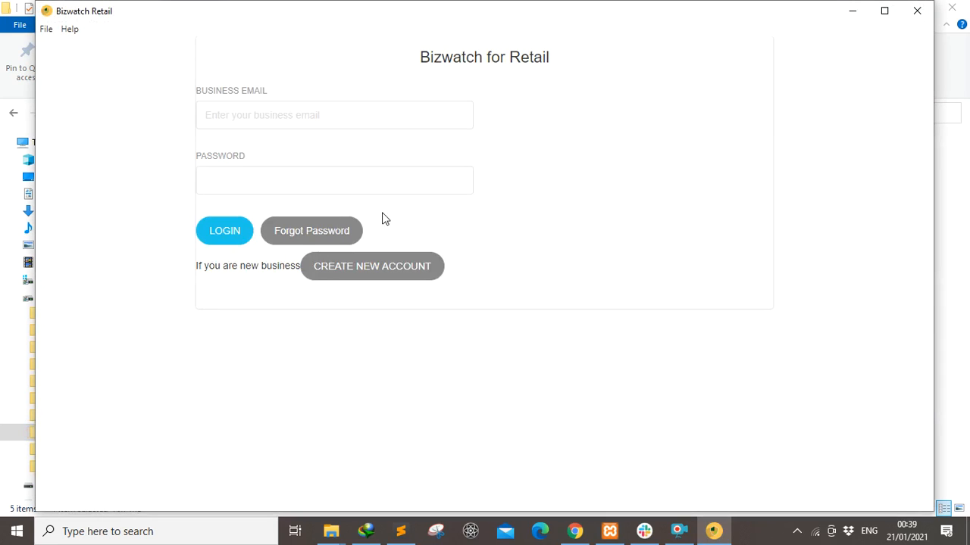
left_click(341, 277)
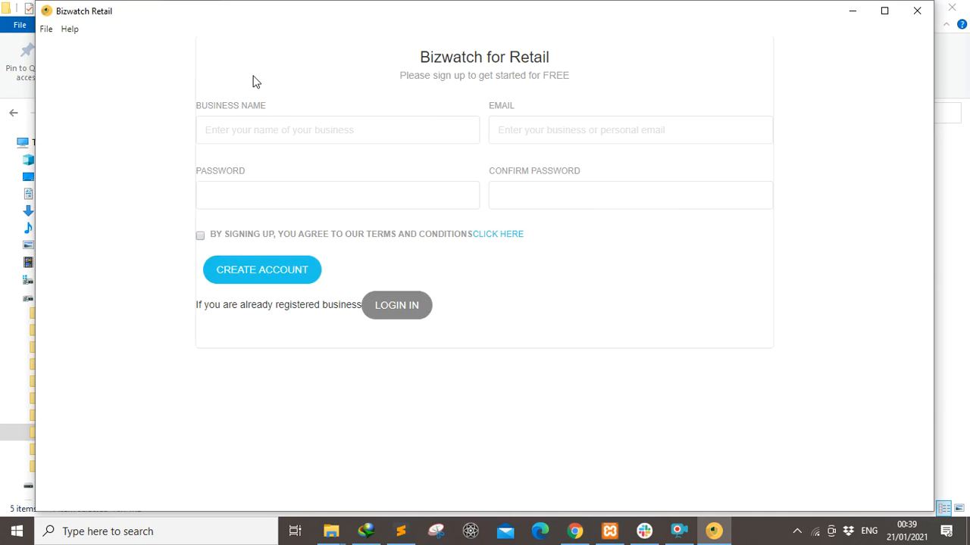
Fill the sign-up form with business name smartlab, a business email, matching passwords, accept terms and submit.
left_click(250, 118)
type("sma")
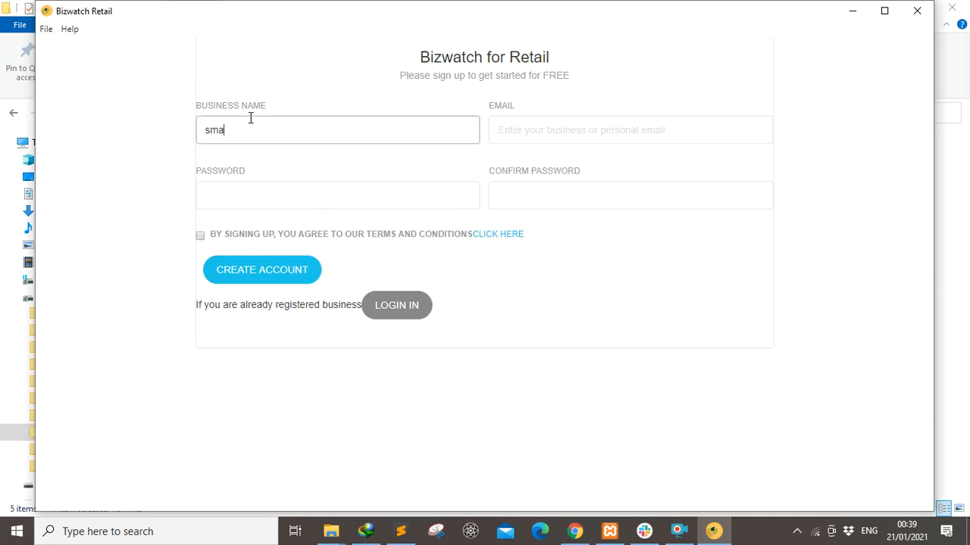
type("rtlab")
left_click(517, 131)
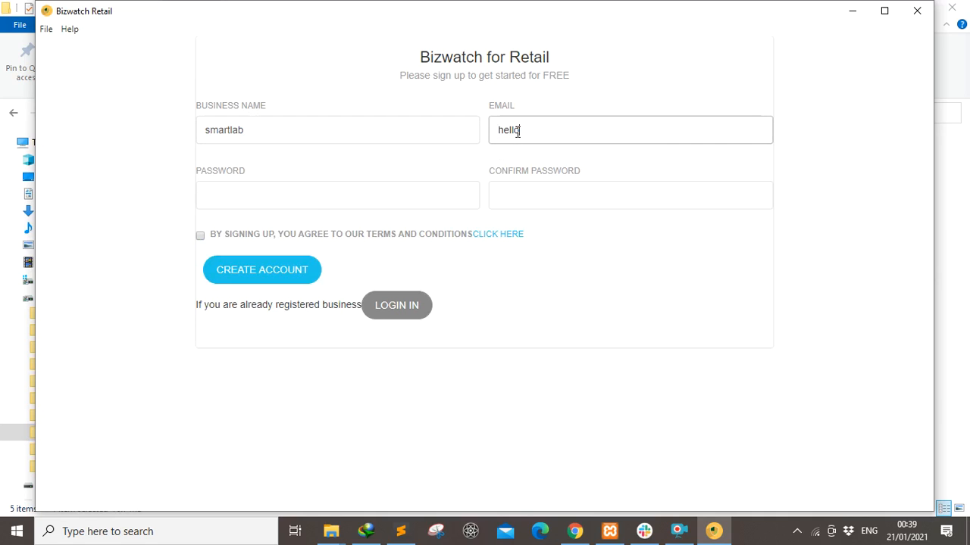
left_click(246, 197)
type("12345")
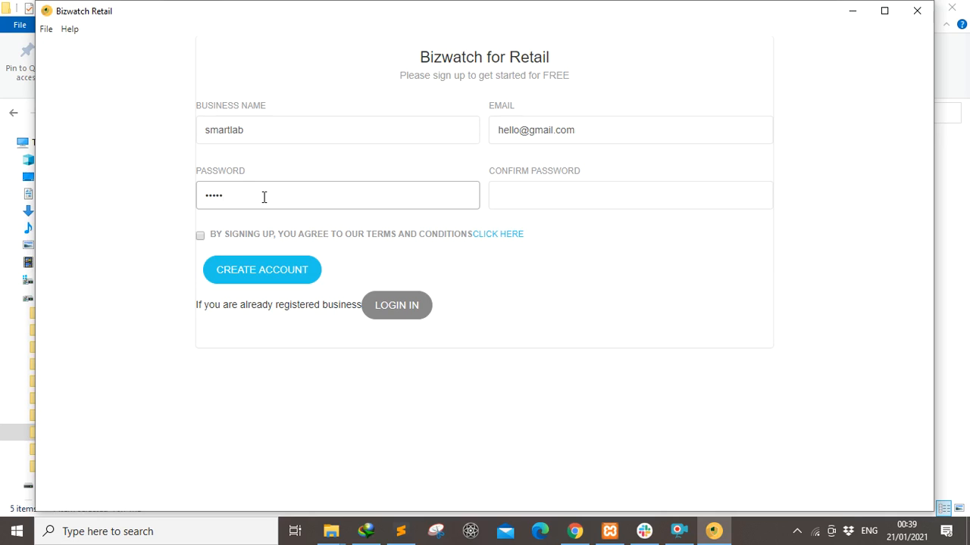
left_click(500, 203)
type("12345")
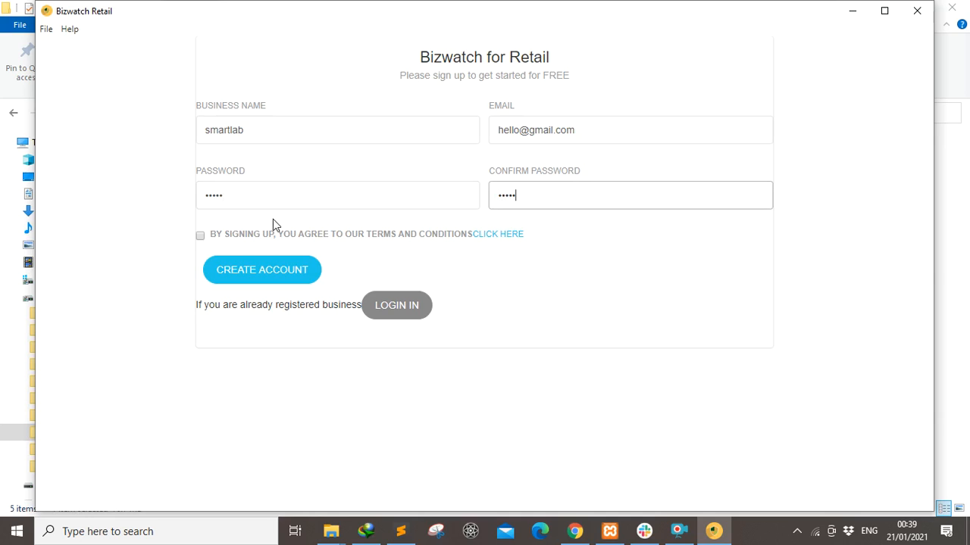
left_click(200, 236)
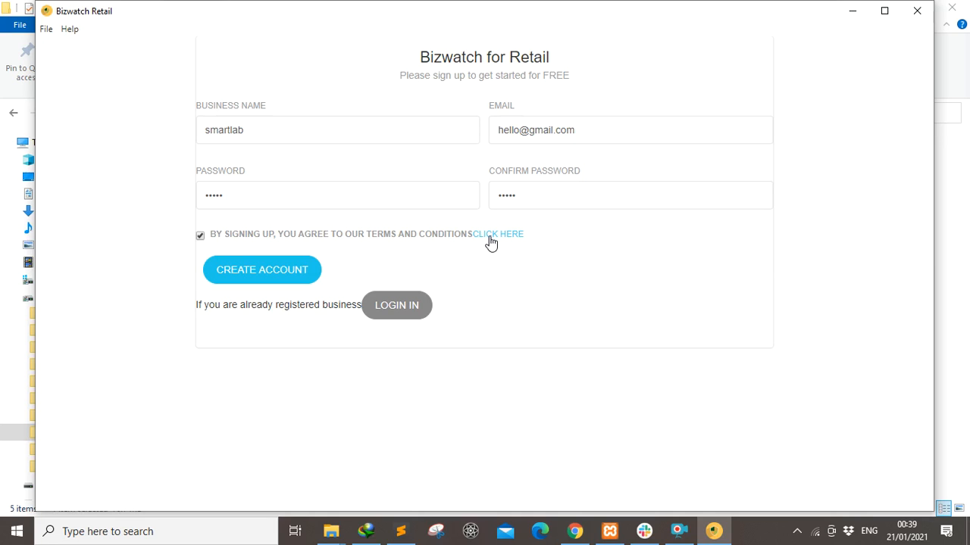
left_click(265, 271)
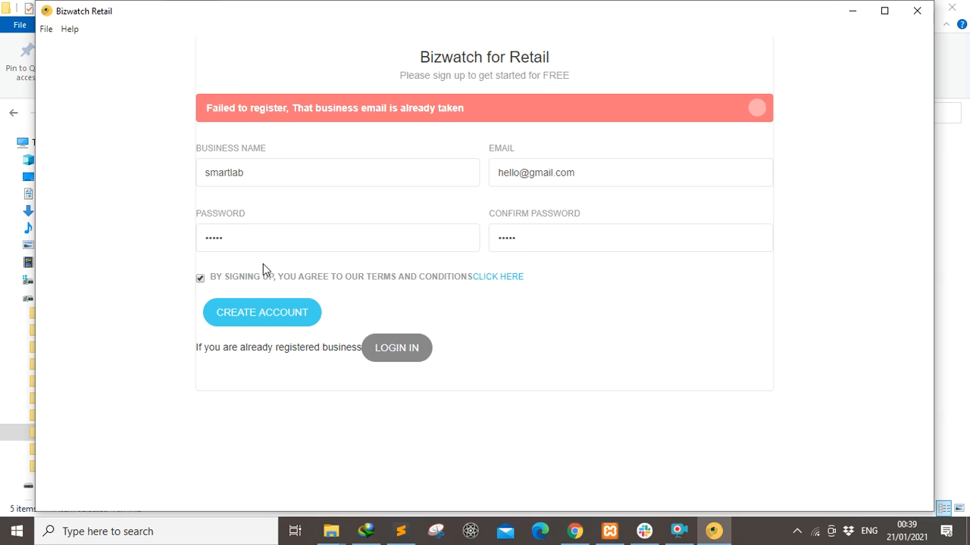
Replace the rejected email with a different business email address and resubmit the registration.
left_click(521, 176)
key("BackSpace")
key("BackSpace")
key("BackSpace")
key("BackSpace")
key("BackSpace")
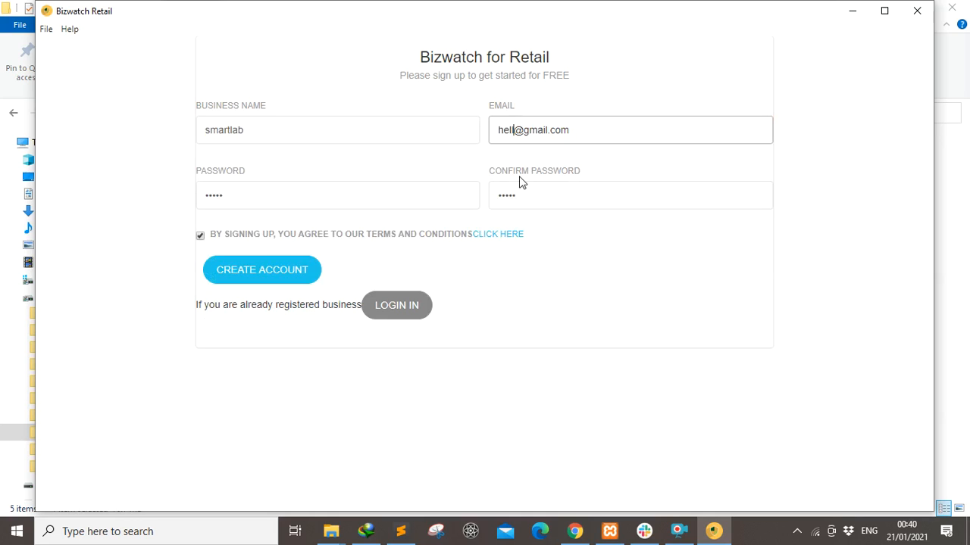
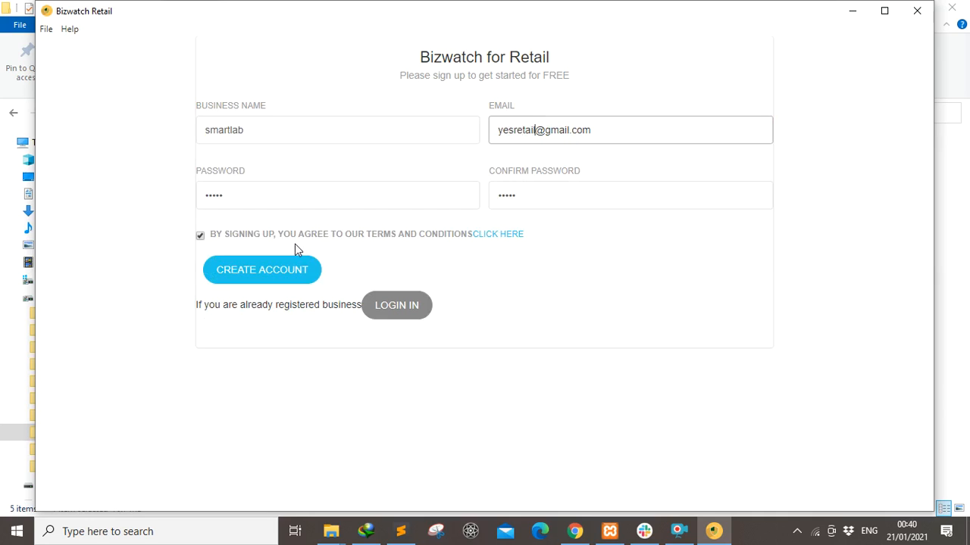
left_click(261, 277)
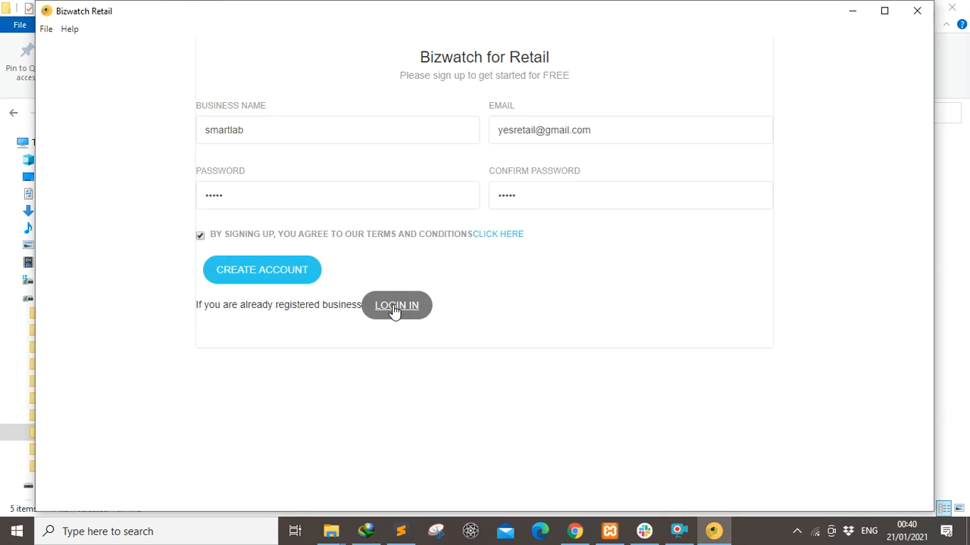
Return to the login form and sign in with the new business email and password.
left_click(395, 310)
left_click(227, 113)
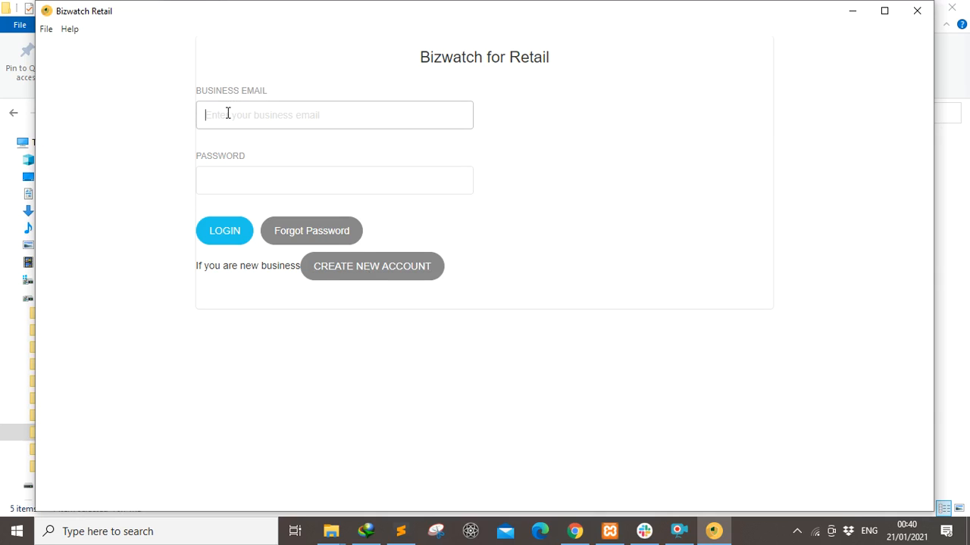
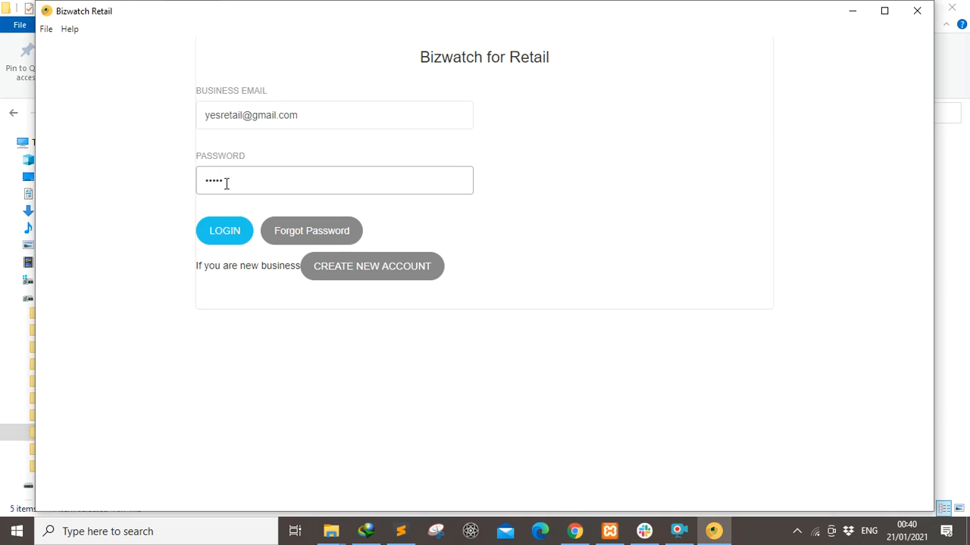
left_click(215, 233)
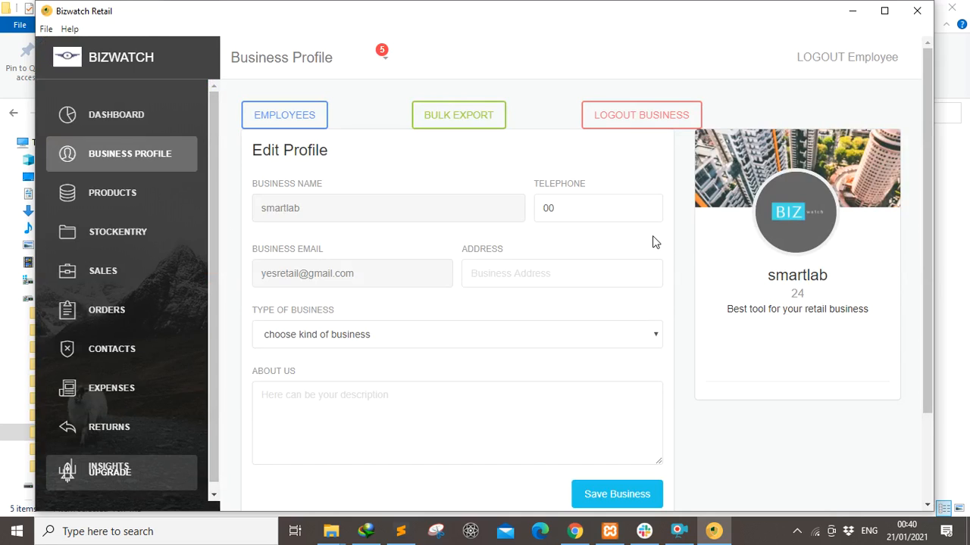
Scroll the smartlab profile, click into About Us, and open the Employees list.
left_click_drag(929, 282, 919, 262)
left_click(333, 409)
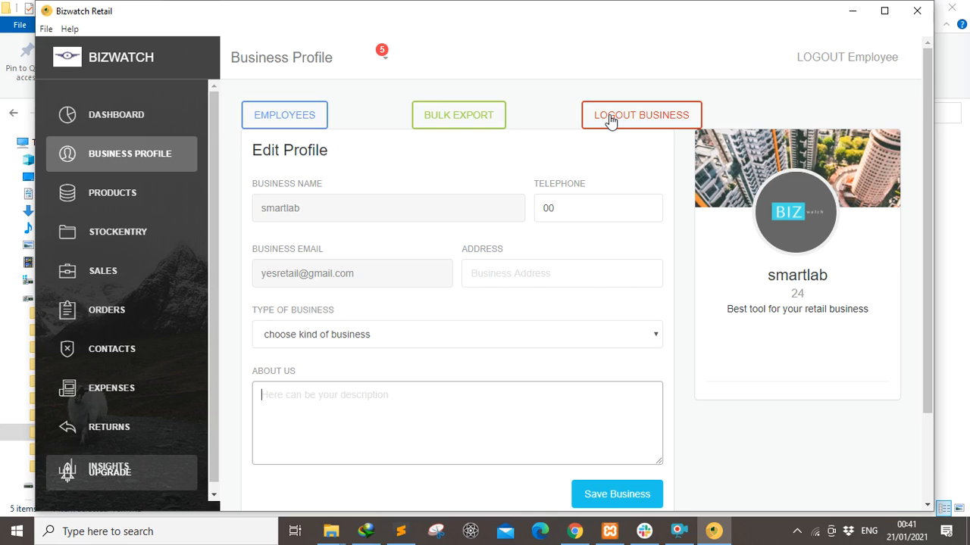
left_click(271, 123)
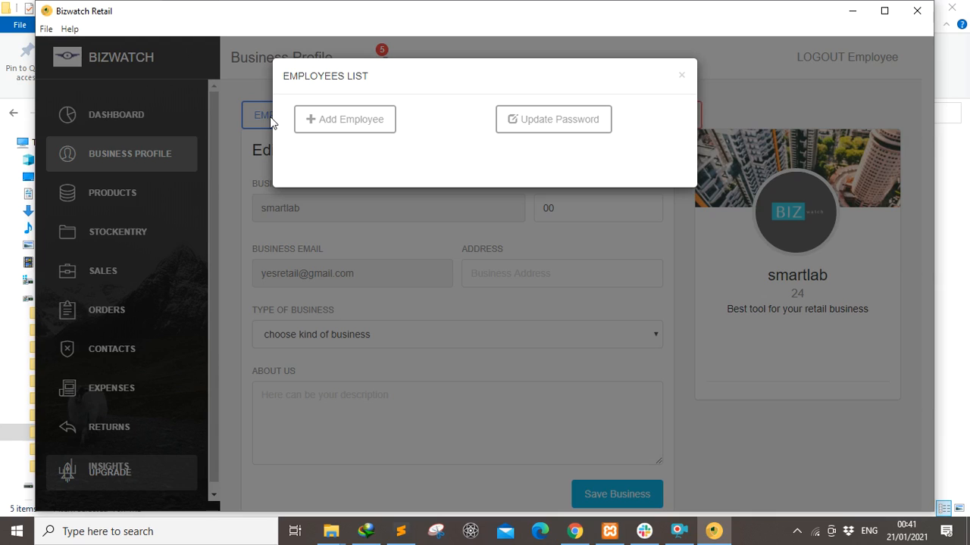
Add employee 'gerald' with a confirmed password, then close the Employees List.
left_click(342, 126)
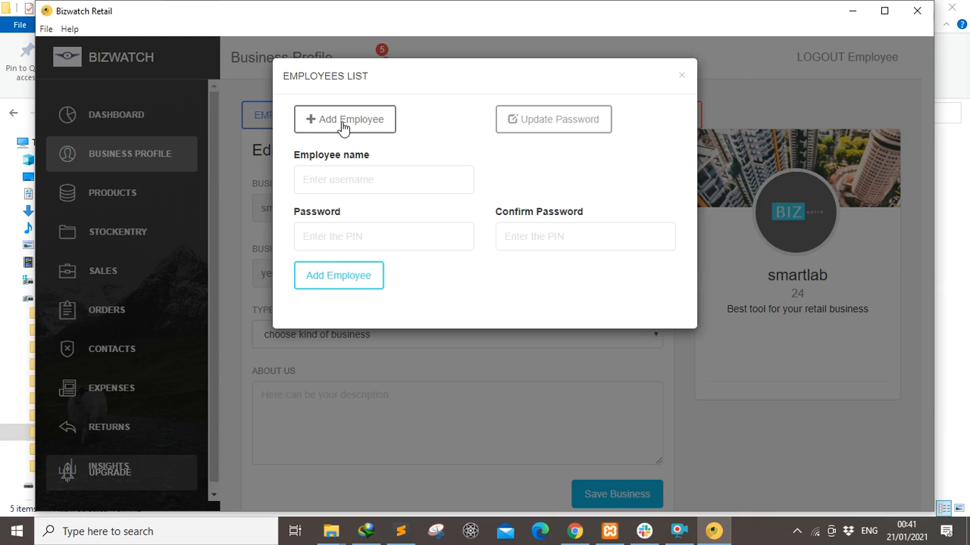
left_click(316, 180)
type("gerald")
left_click(316, 238)
type("1234")
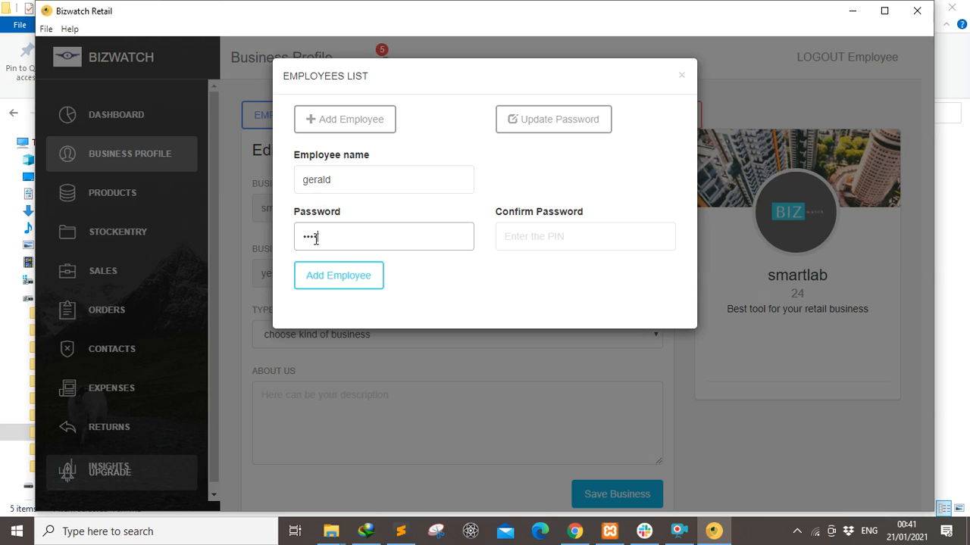
type("5")
left_click(512, 237)
type("12345")
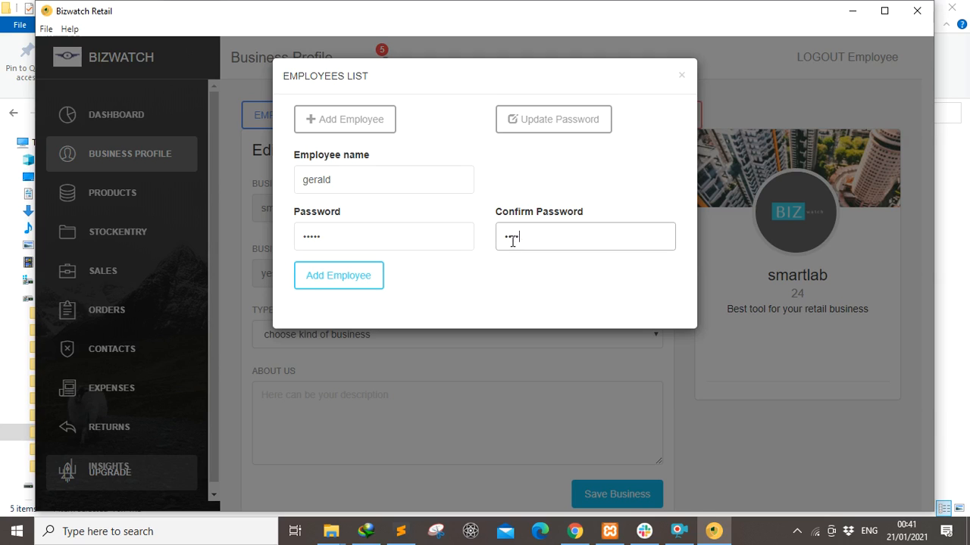
left_click(333, 275)
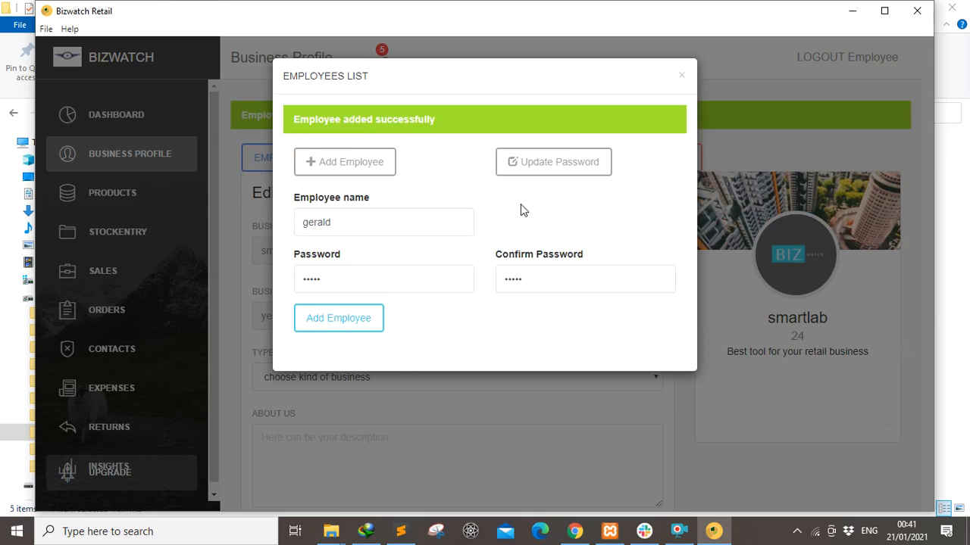
left_click(679, 78)
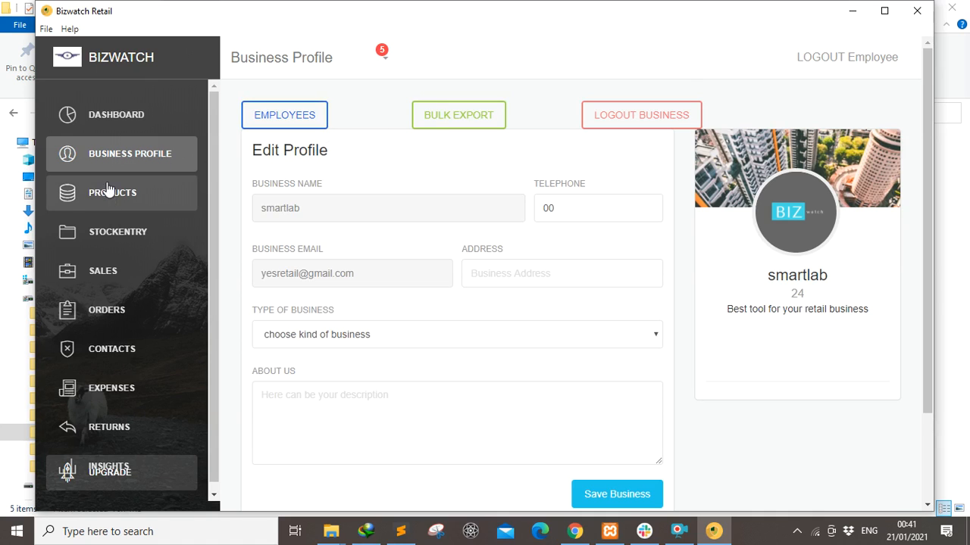
Open the Dashboard, maximize the window and enter username gerald in Employee Login.
left_click(102, 127)
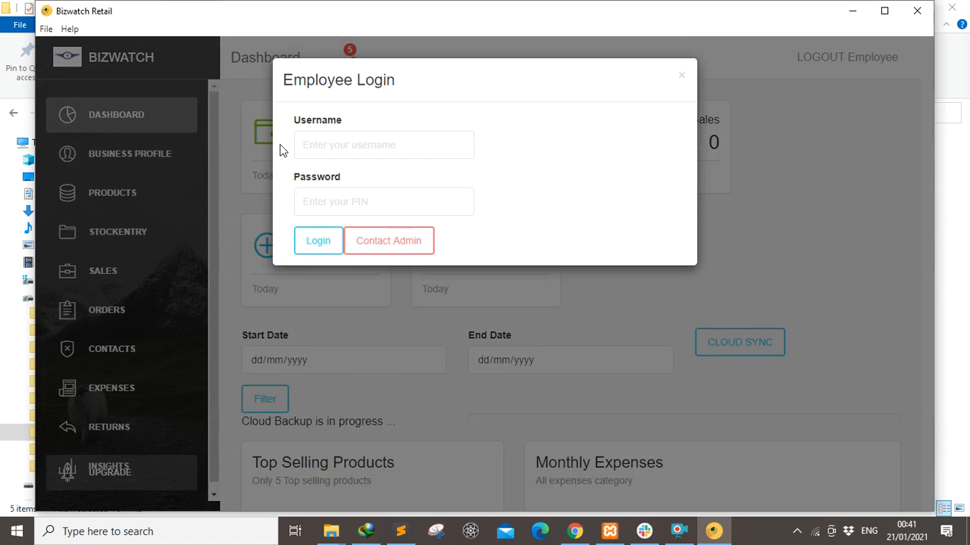
left_click(884, 10)
left_click(316, 137)
type("gerald")
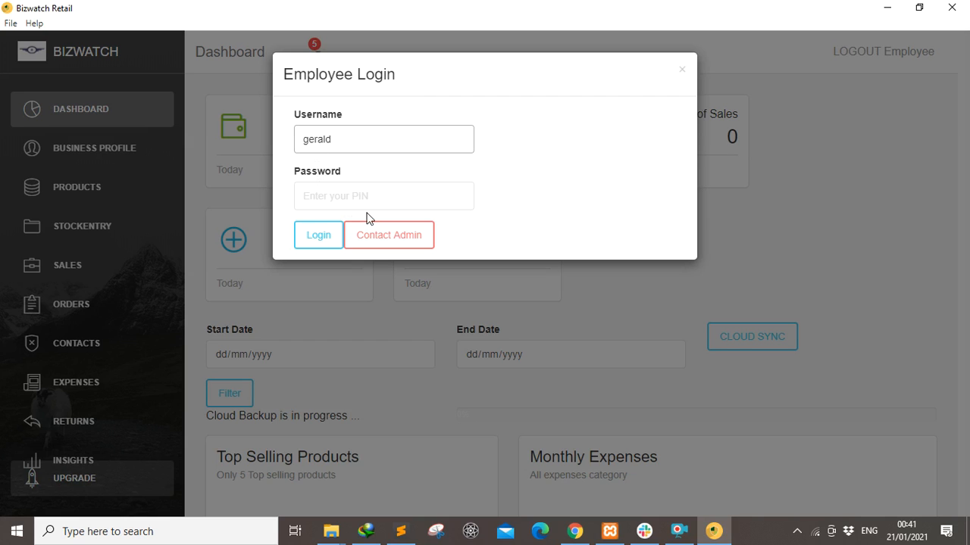
left_click(380, 239)
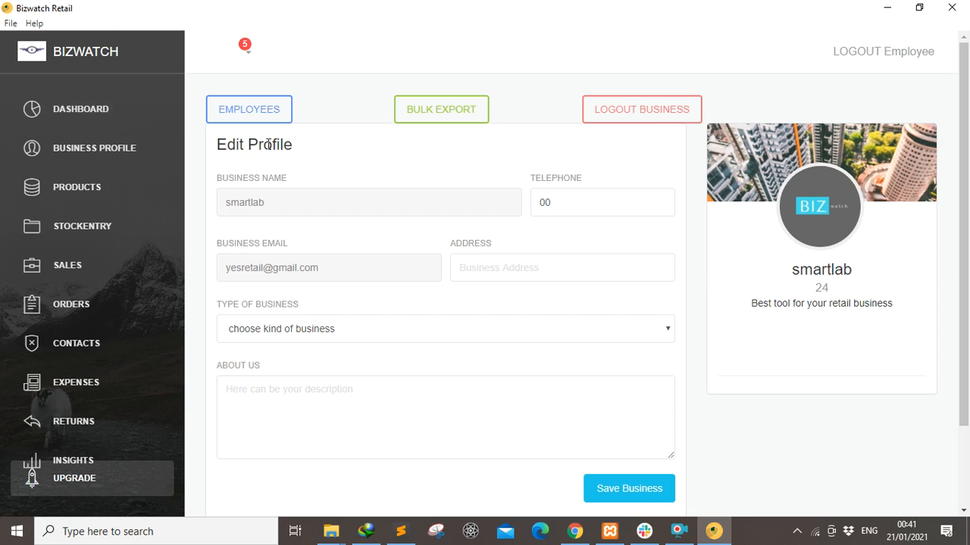
Log in as employee gerald with his PIN to reach the Dashboard.
left_click(89, 107)
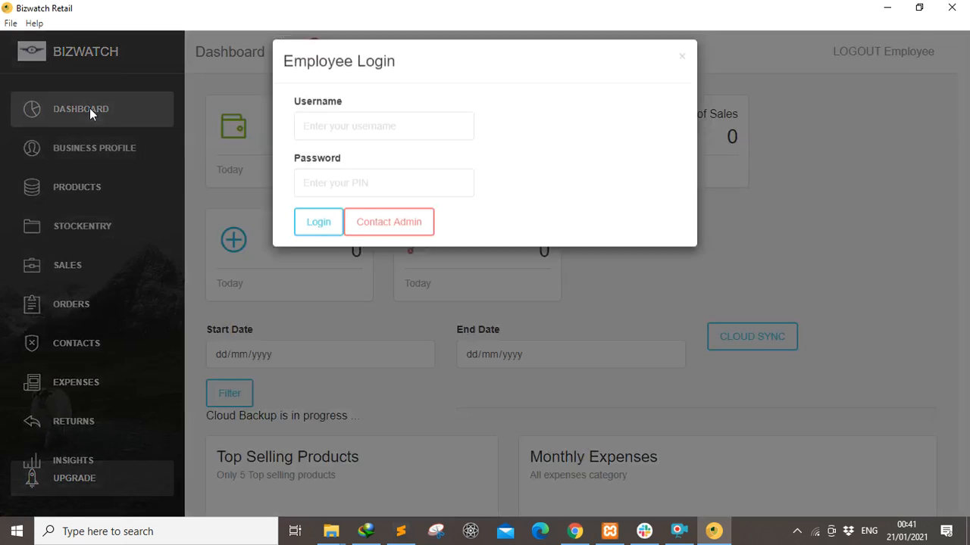
left_click(337, 137)
type("gerald")
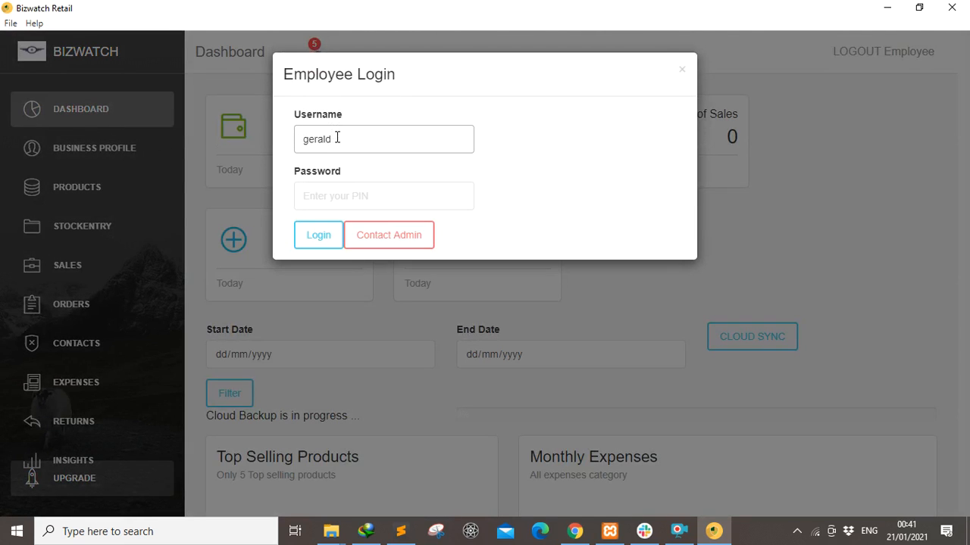
left_click(314, 196)
type("1234")
key("Return")
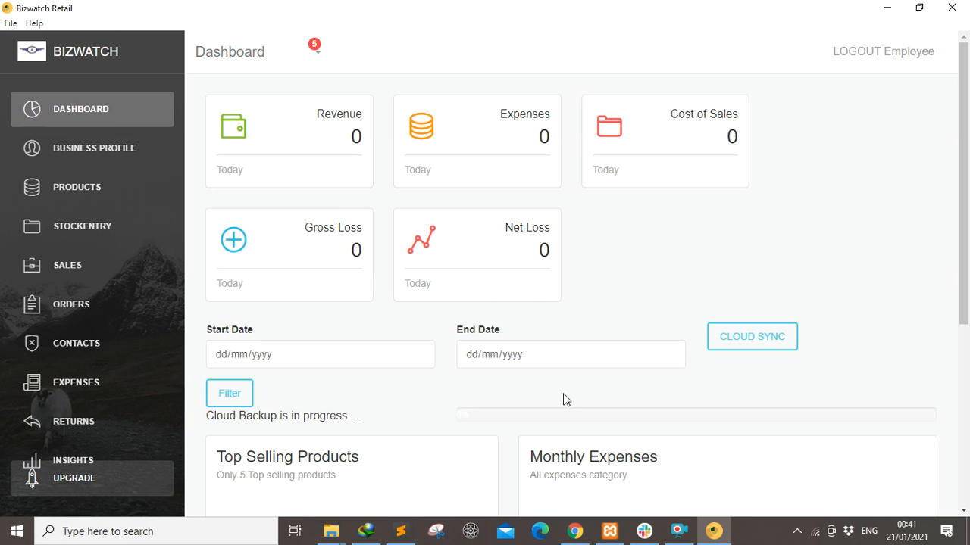
left_click(681, 532)
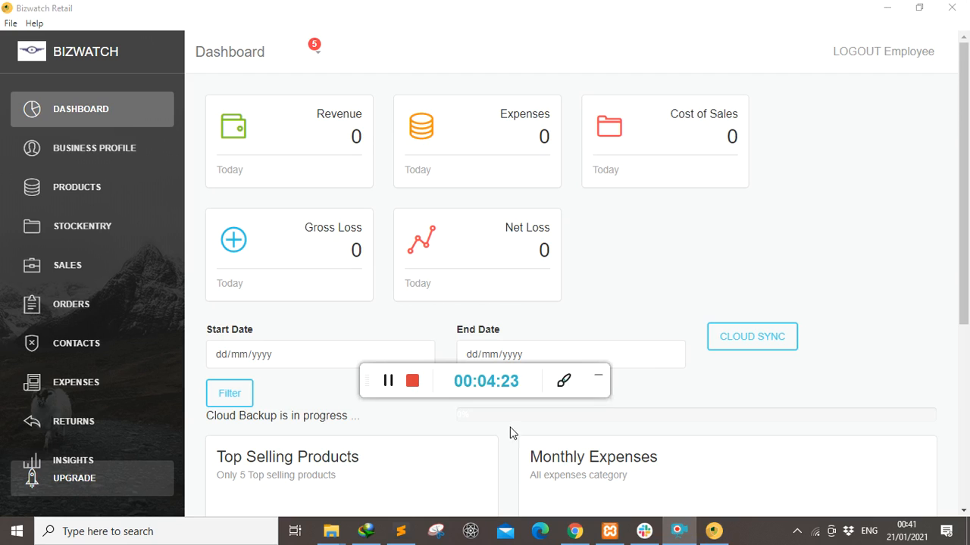
left_click(598, 377)
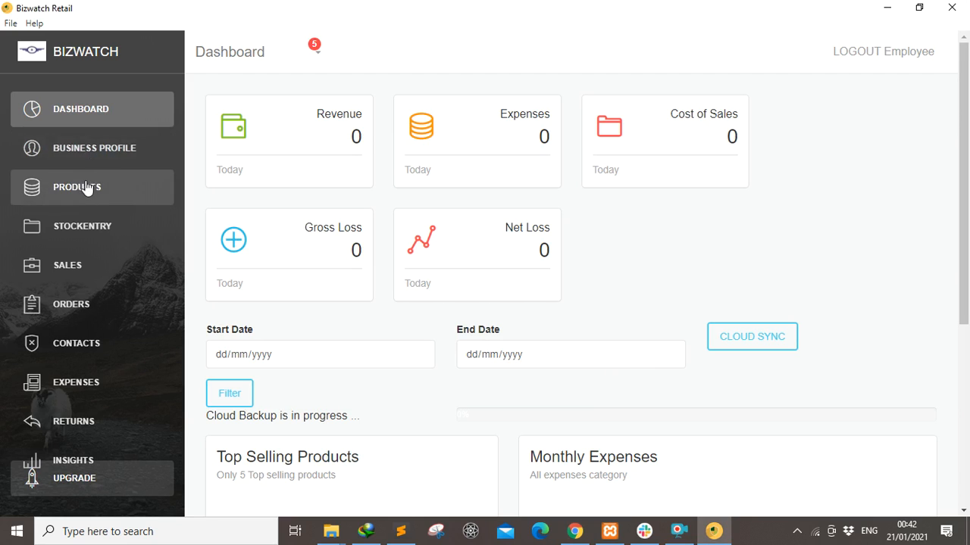
On the Products page, add the categories 'drinks' and 'beverages', then close the Category dialog.
left_click(85, 155)
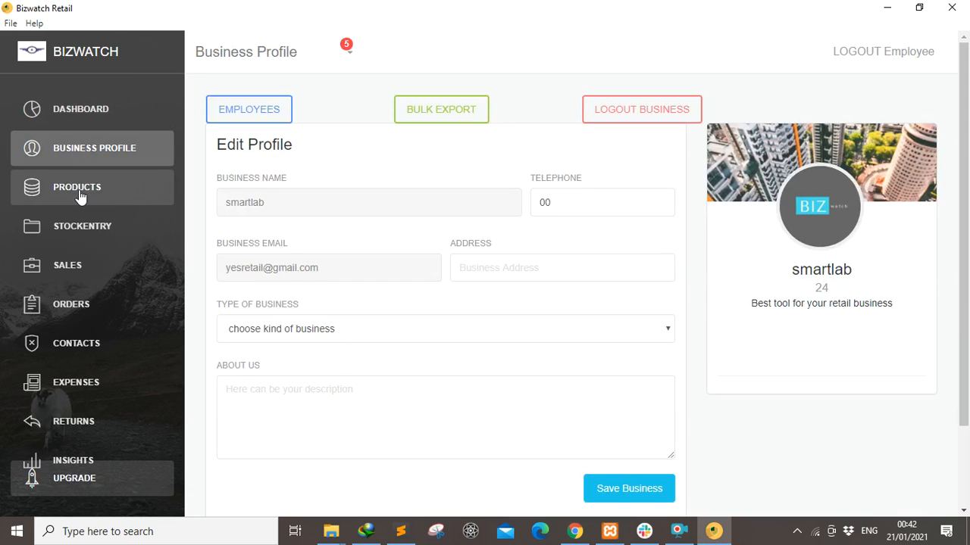
left_click(82, 191)
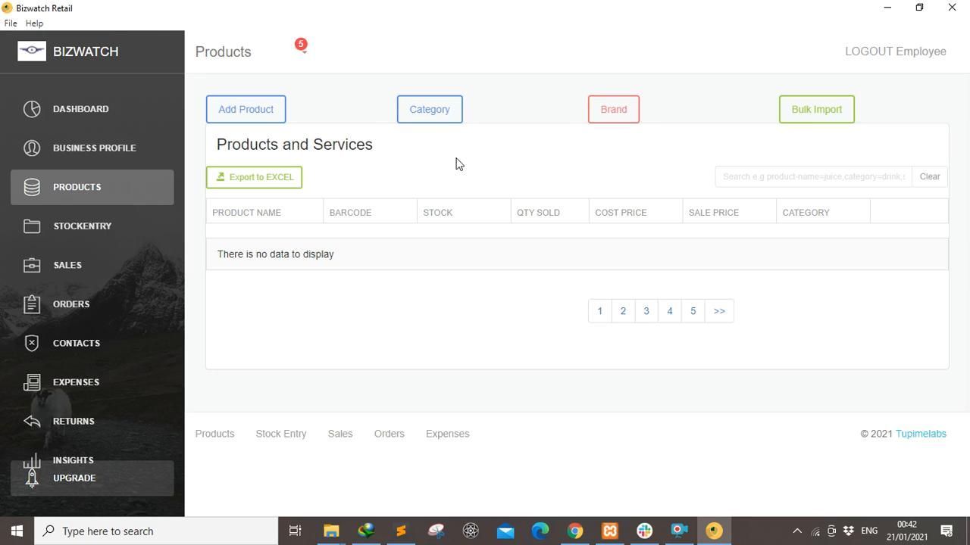
left_click(430, 111)
left_click(314, 137)
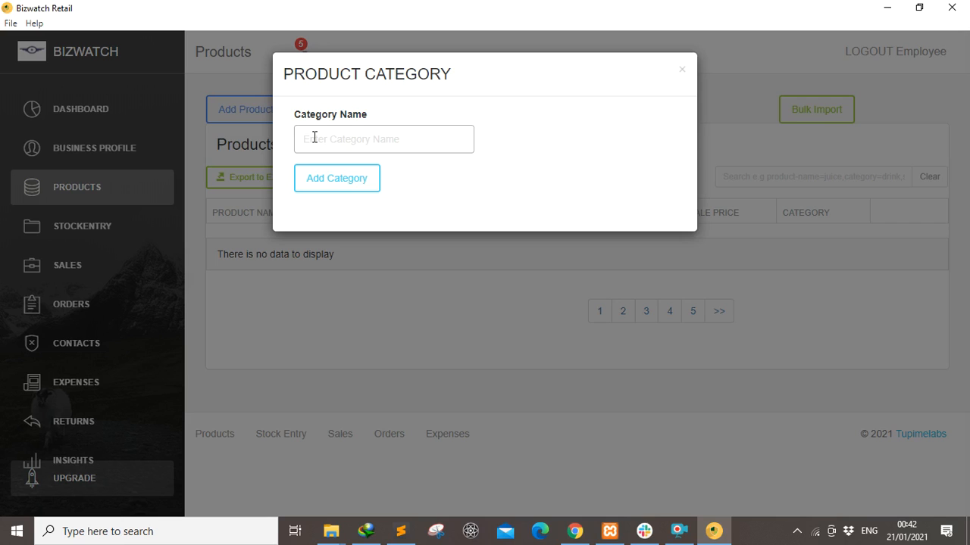
type("drinks")
left_click(323, 189)
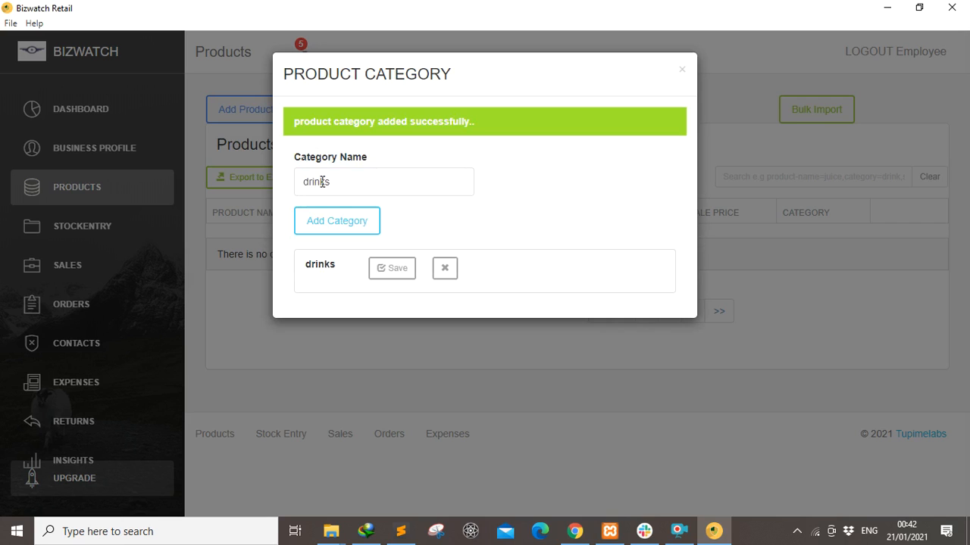
left_click(346, 181)
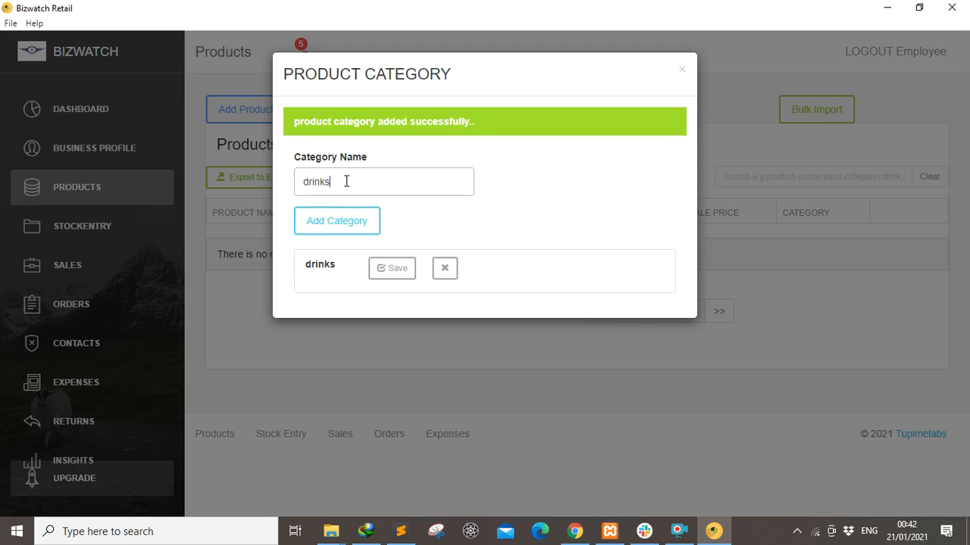
key("BackSpace")
key("BackSpace")
key("BackSpace")
key("BackSpace")
key("BackSpace")
type("beverages")
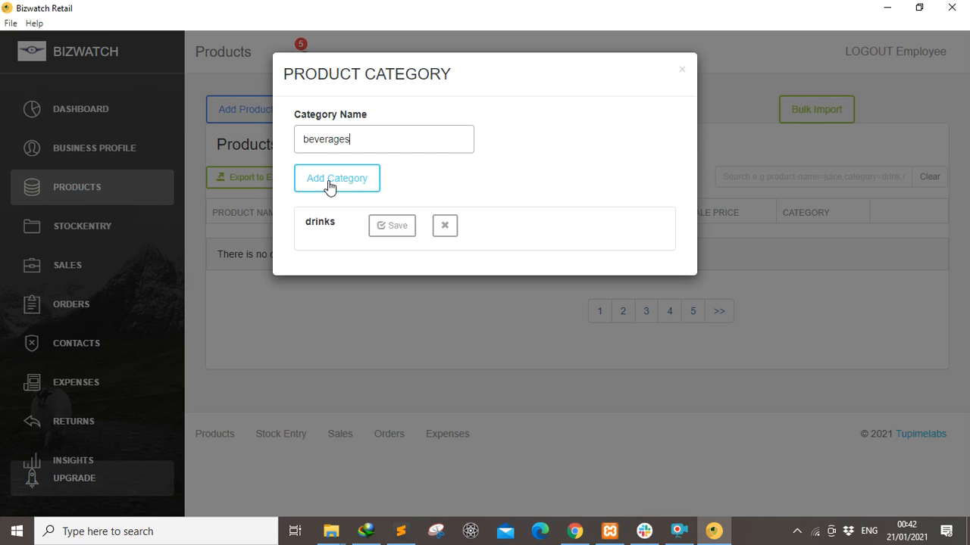
left_click(330, 187)
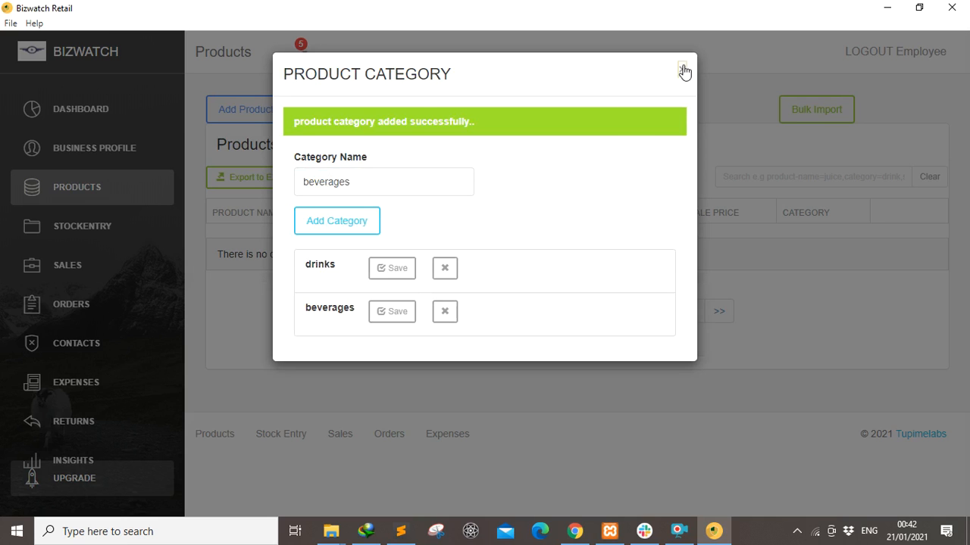
left_click(681, 72)
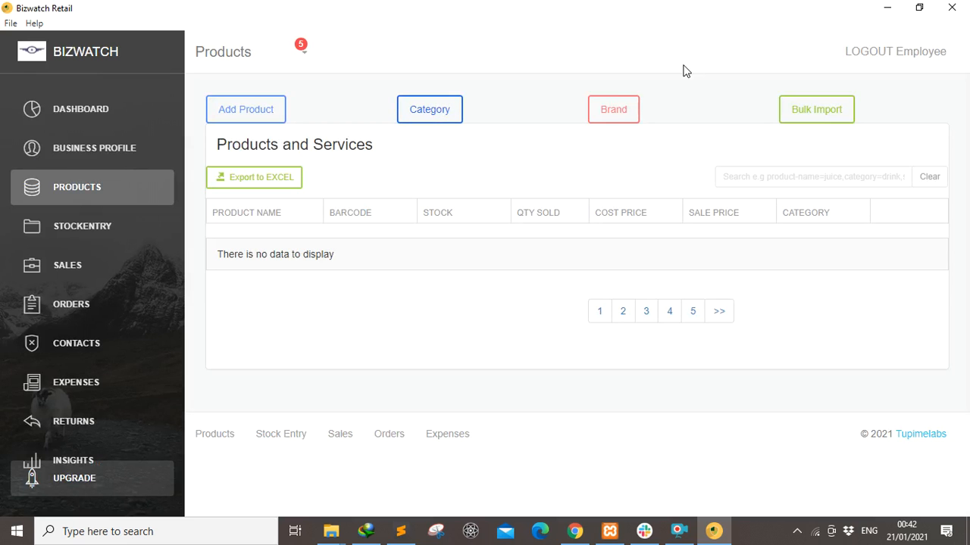
Create the product brand 'nescaf' in the Brand dialog and close it.
left_click(606, 121)
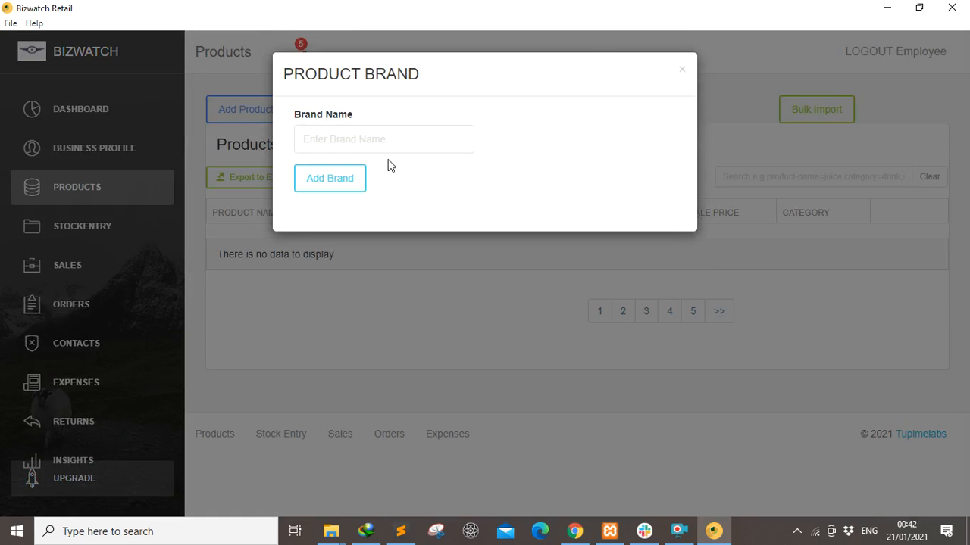
left_click(333, 136)
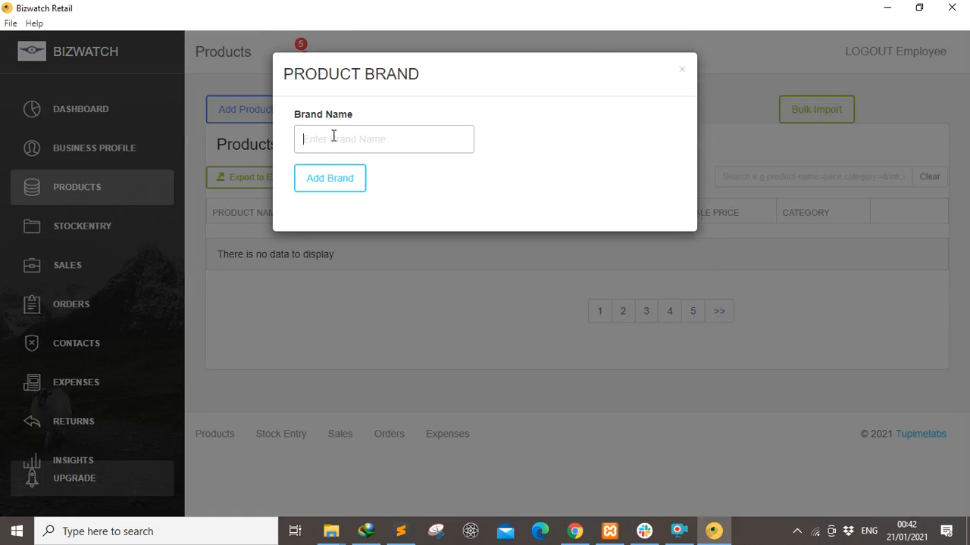
type("nescaf")
left_click(331, 184)
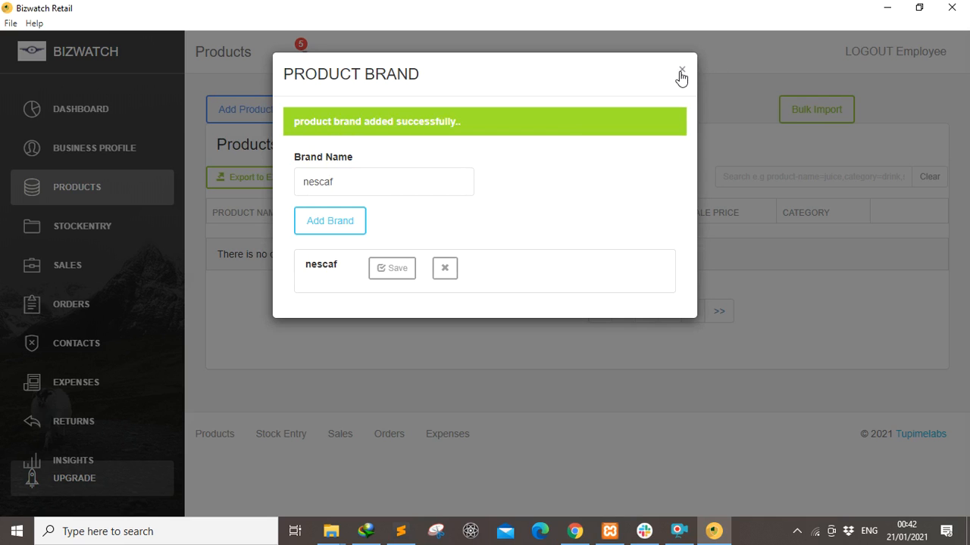
left_click(681, 70)
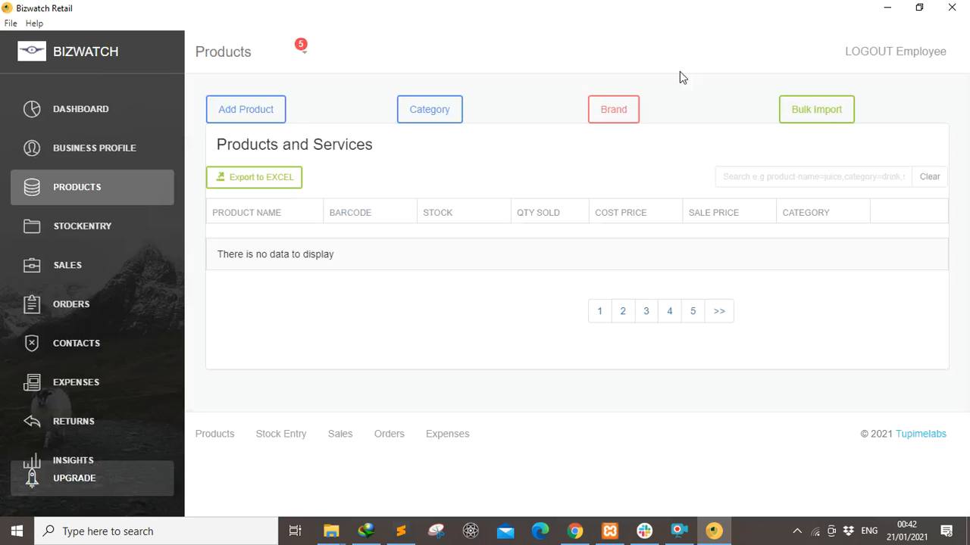
Start a new product named Green Tea with cost 12,000, retail 15,000, stock 20 and reorder level 5.
left_click(247, 111)
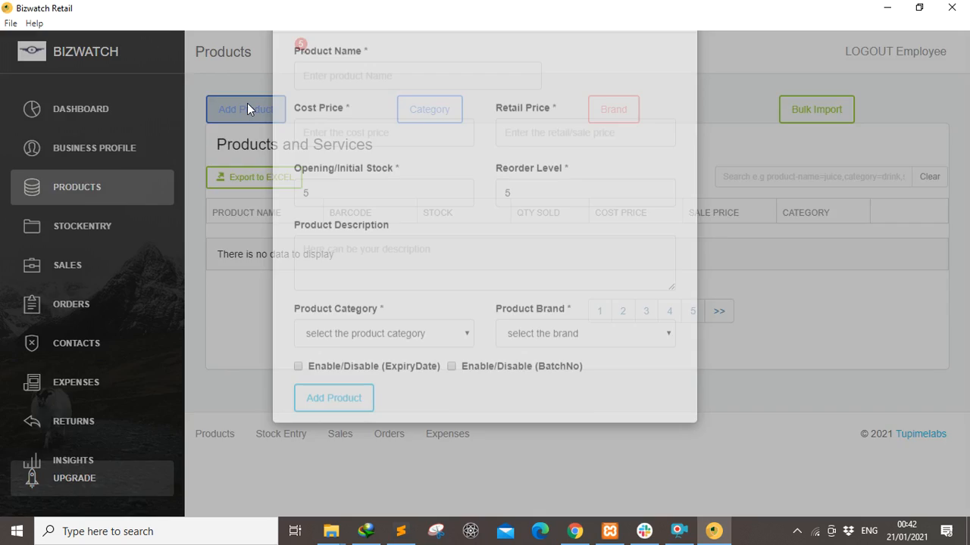
left_click(345, 142)
type("Green Tea")
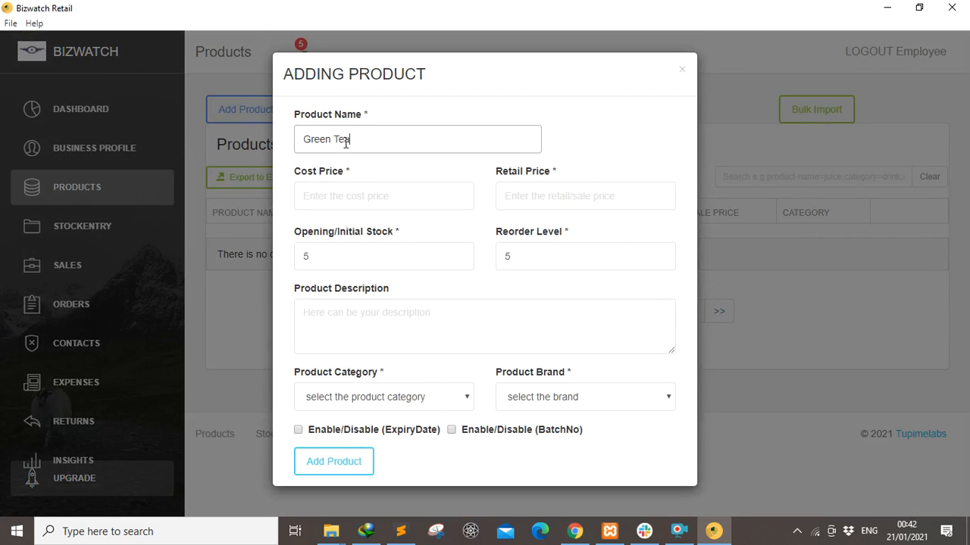
left_click(346, 202)
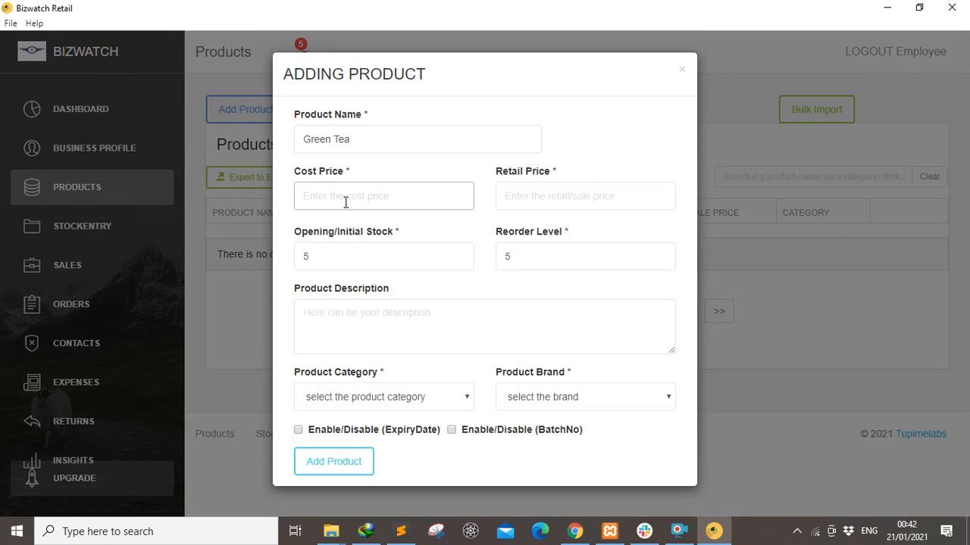
type("12,000")
left_click(524, 196)
type("15,000")
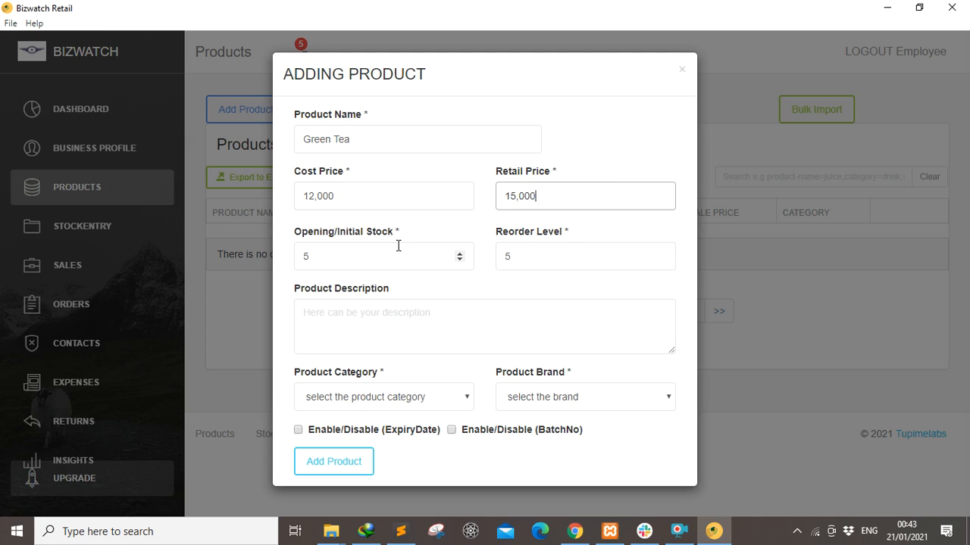
left_click(351, 259)
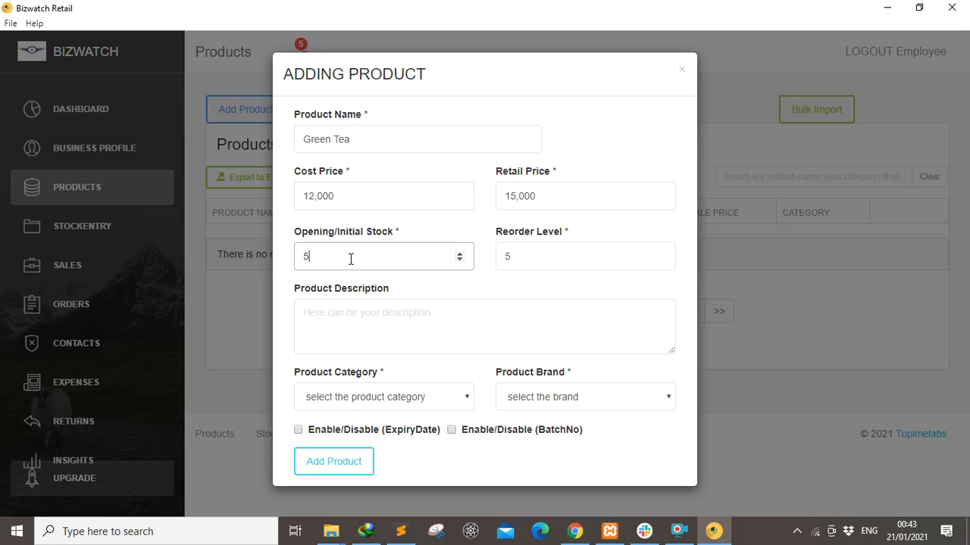
key("BackSpace")
type("20")
left_click(521, 257)
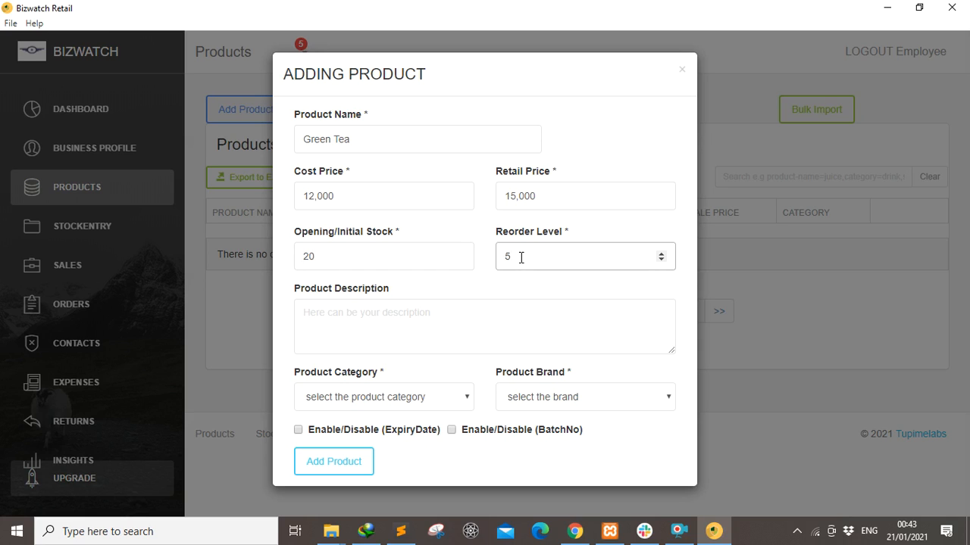
Write a description calling it the best tea in the Eastern region, tasted in the morning.
left_click(327, 313)
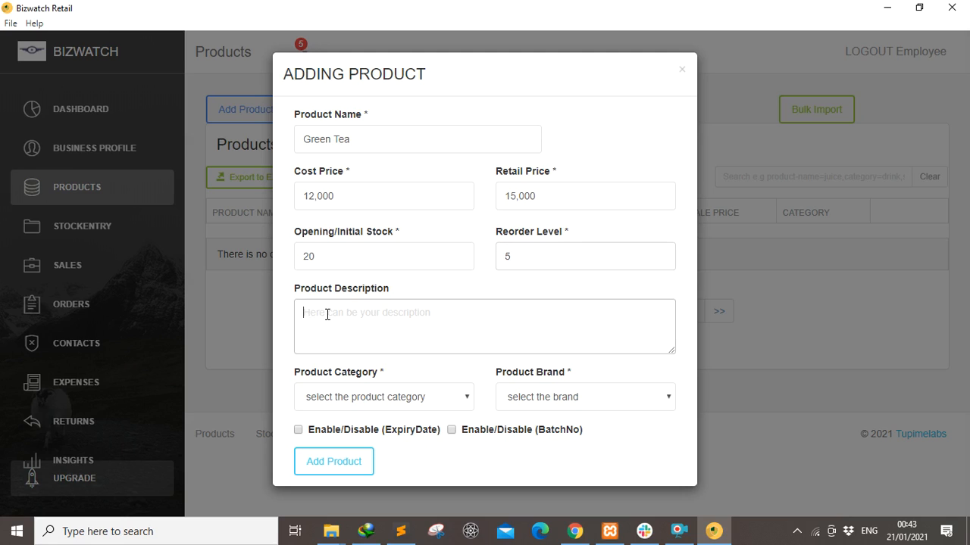
type("This is ")
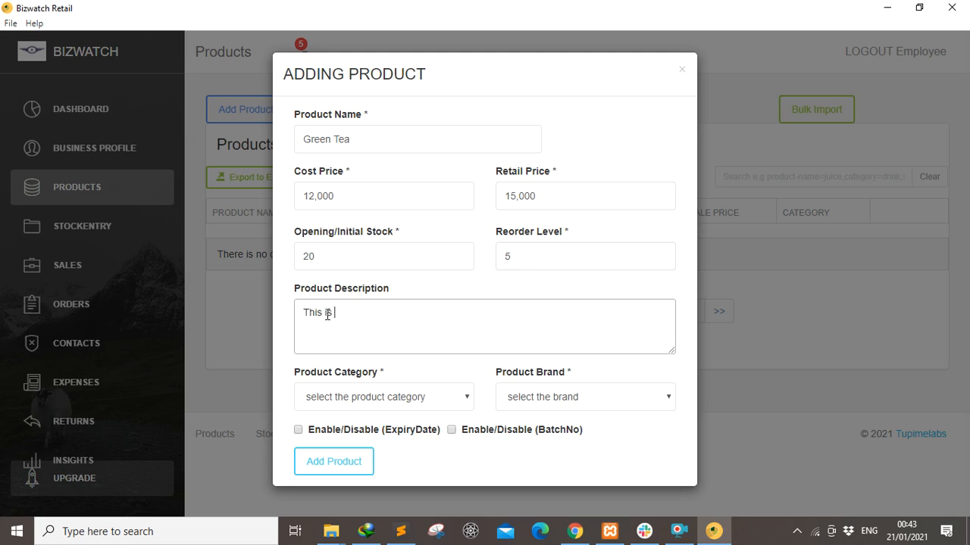
type("the best tea in the Easter")
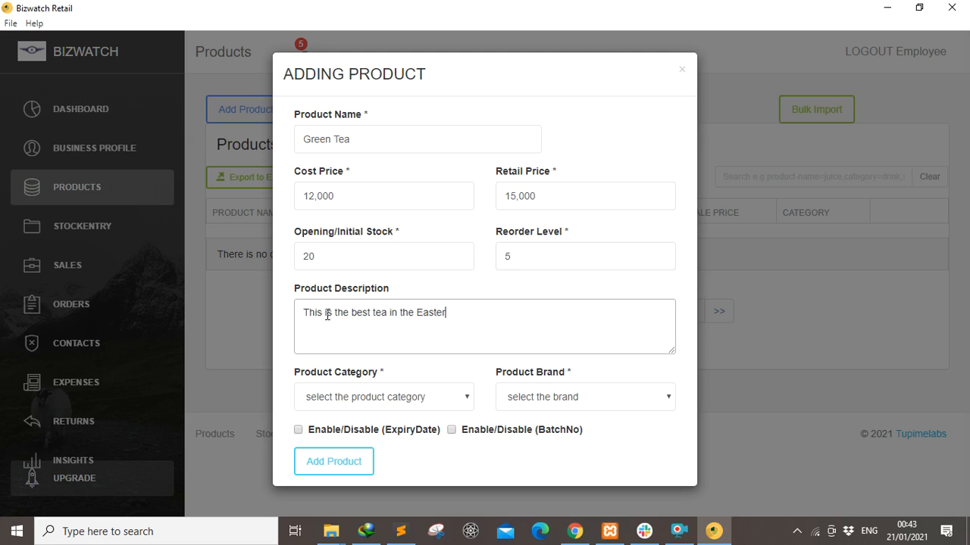
type("n region")
type(" that yo")
type("u")
key("BackSpace")
type("you tase ")
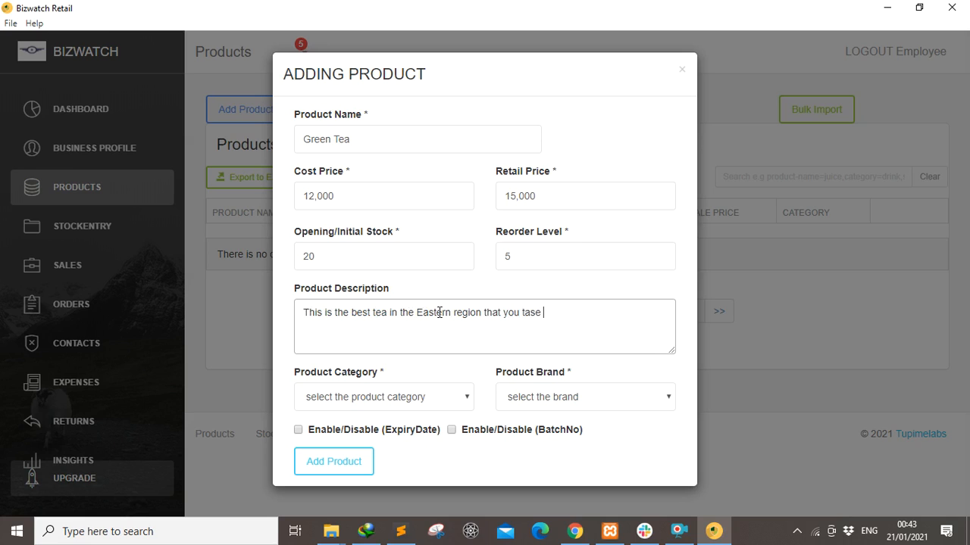
key("BackSpace")
key("BackSpace")
type("te in the morning")
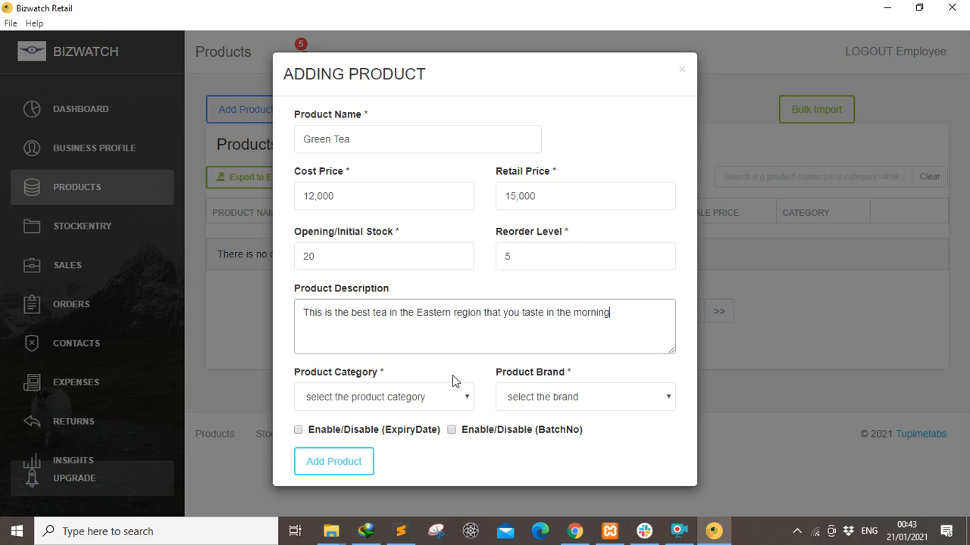
Set Green Tea's category to beverages and brand to nescaf, save the product, and close the form.
left_click(461, 397)
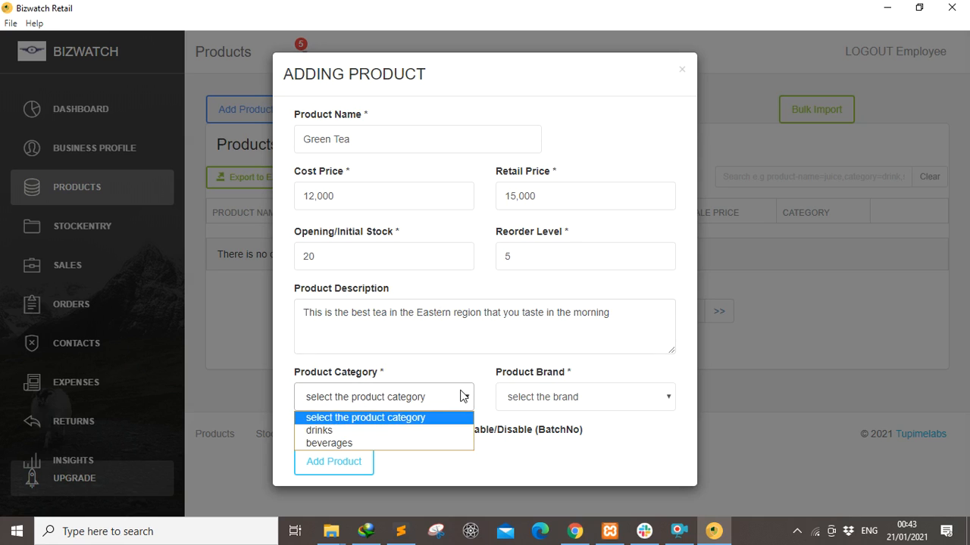
left_click(344, 443)
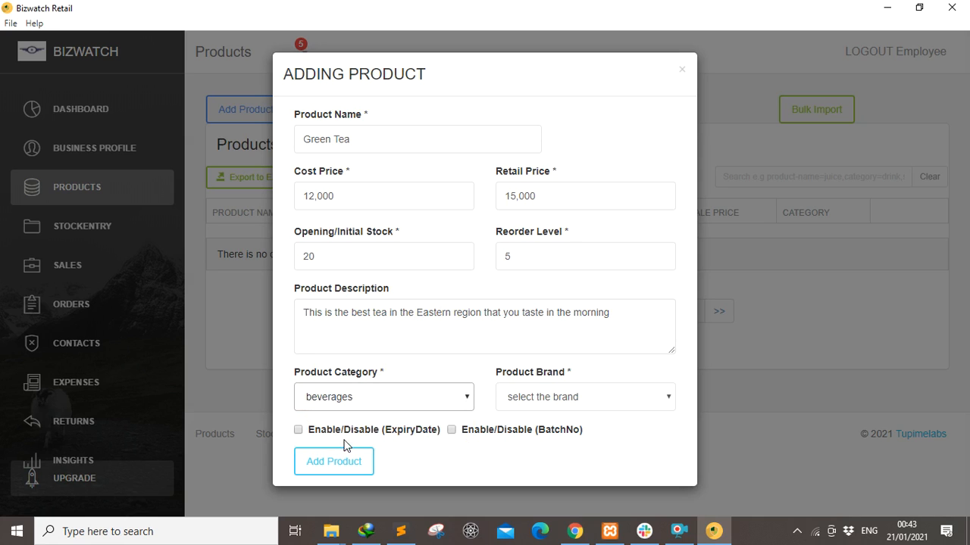
left_click(662, 400)
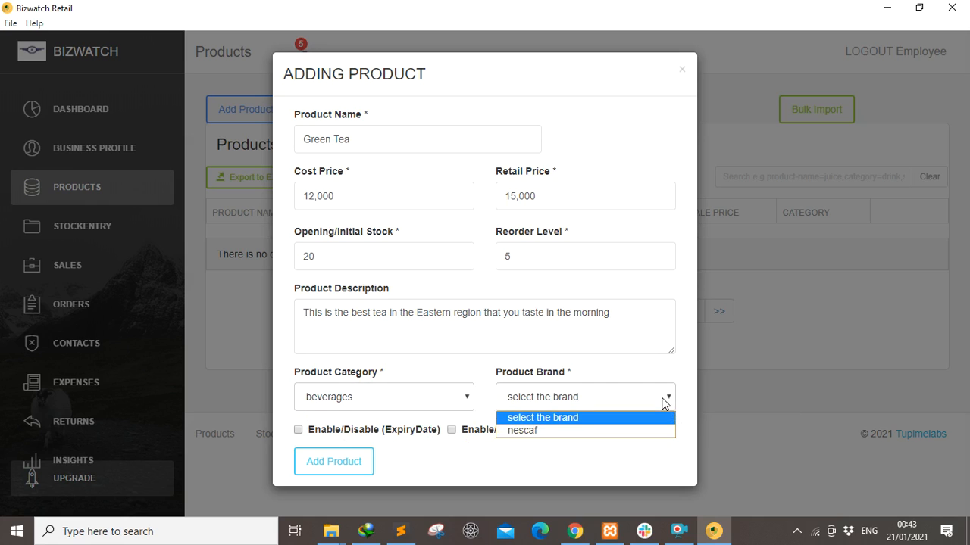
left_click(554, 432)
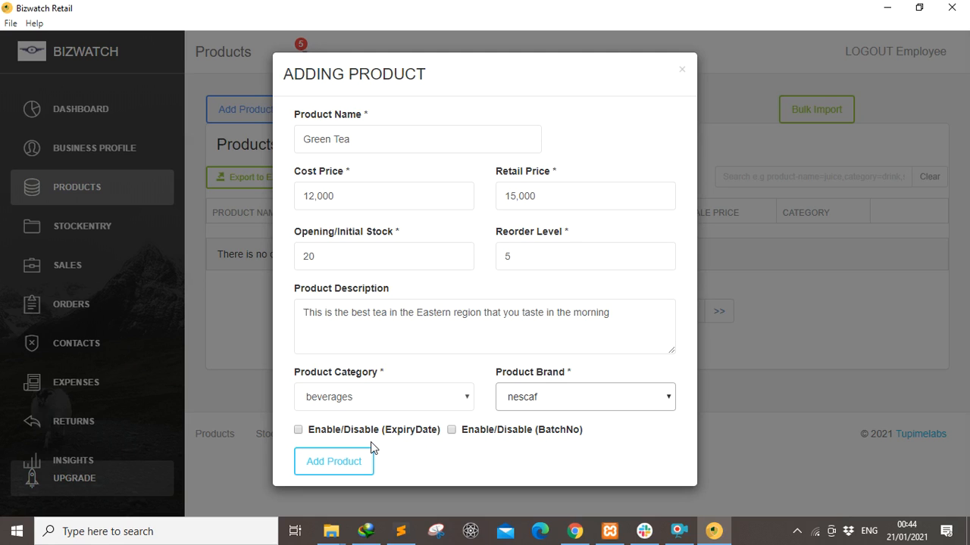
left_click(338, 463)
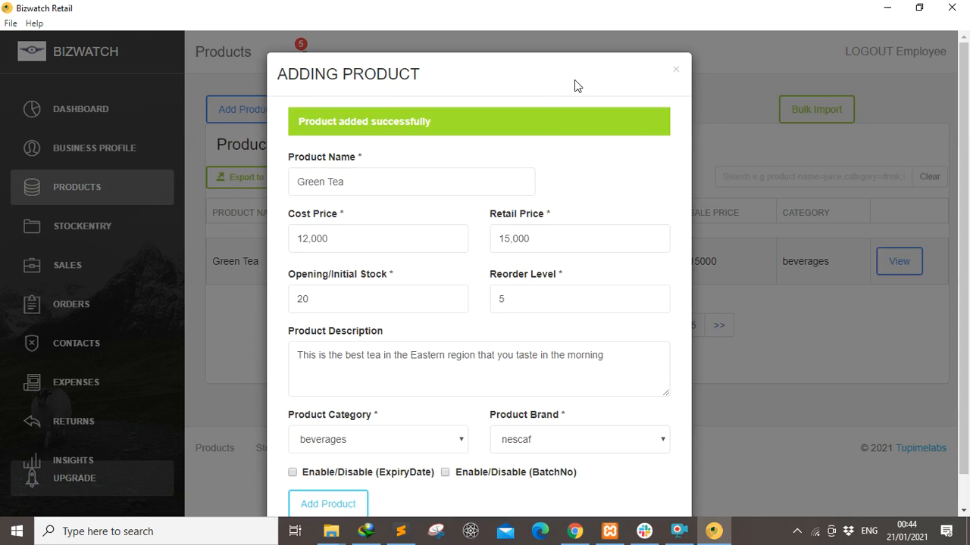
left_click(672, 72)
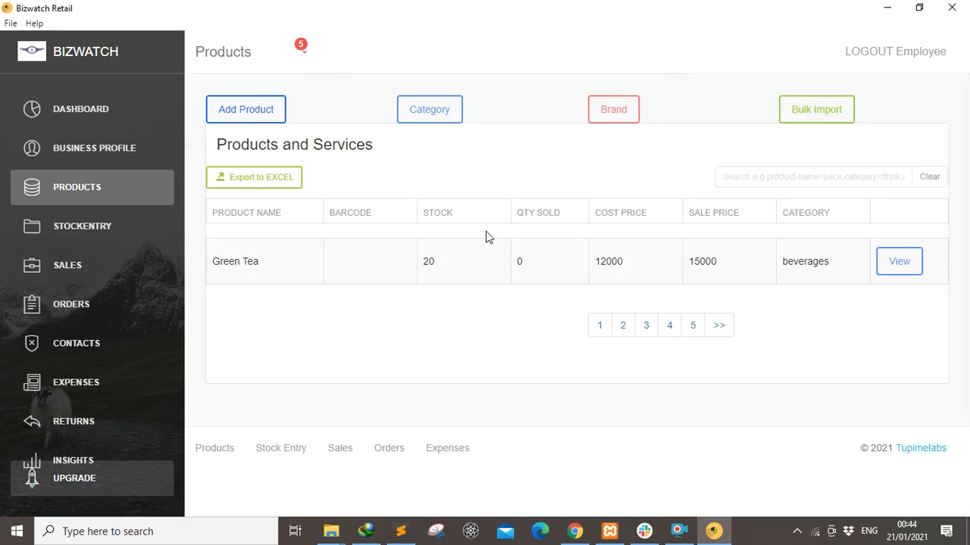
Start another product named Drinking chocolate primo with cost 15,000 and retail 25,000.
left_click(237, 112)
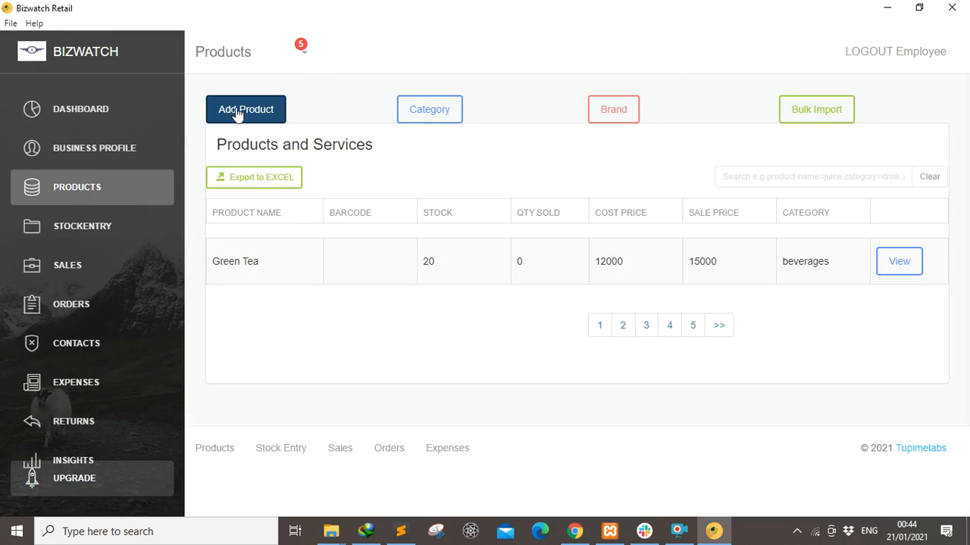
type("Drinking c")
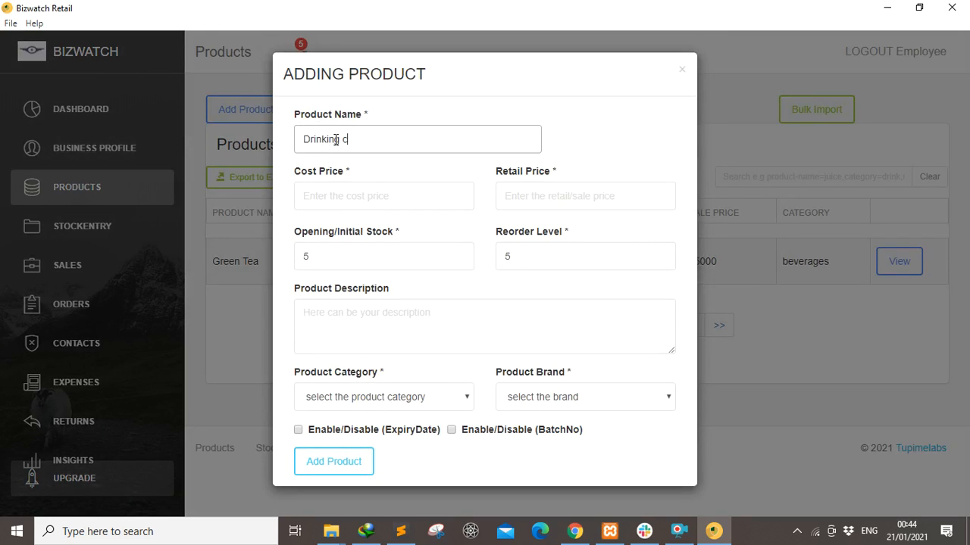
type("hocolate primo")
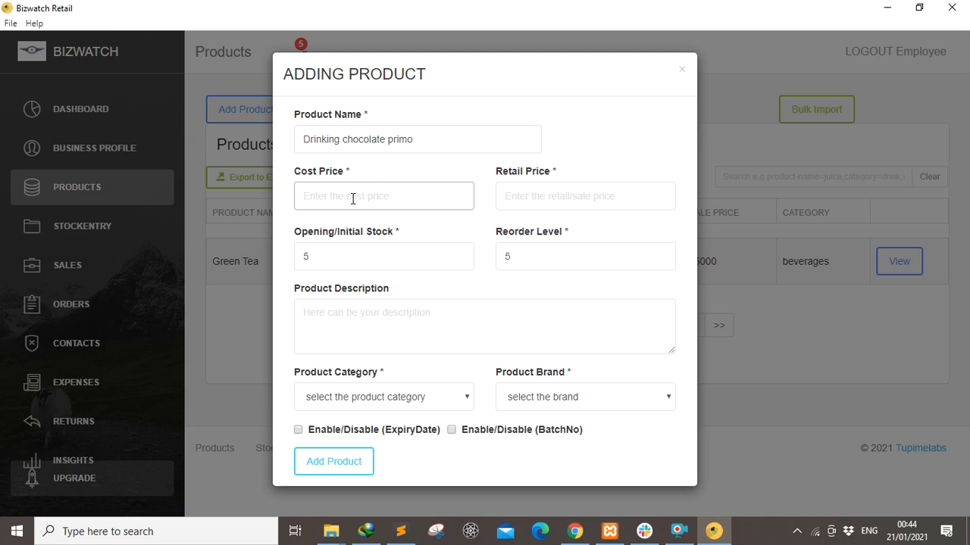
type("150000")
left_click(532, 200)
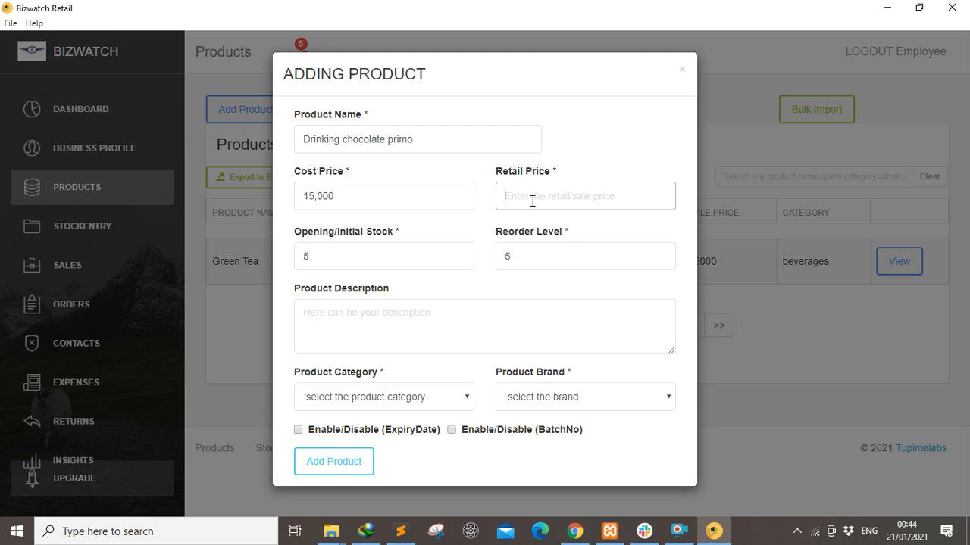
type("250000")
Set stock 15 and reorder level 6, and describe it as the sweetest drinking chocolate in Africa.
left_click(366, 261)
key("BackSpace")
type("15")
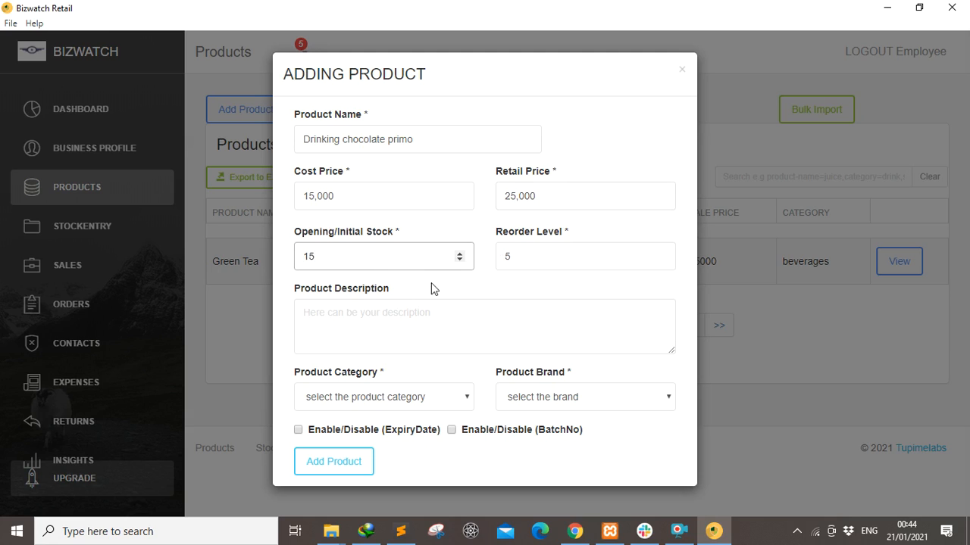
left_click(520, 256)
key("BackSpace")
type("6")
left_click(358, 311)
type("The swee")
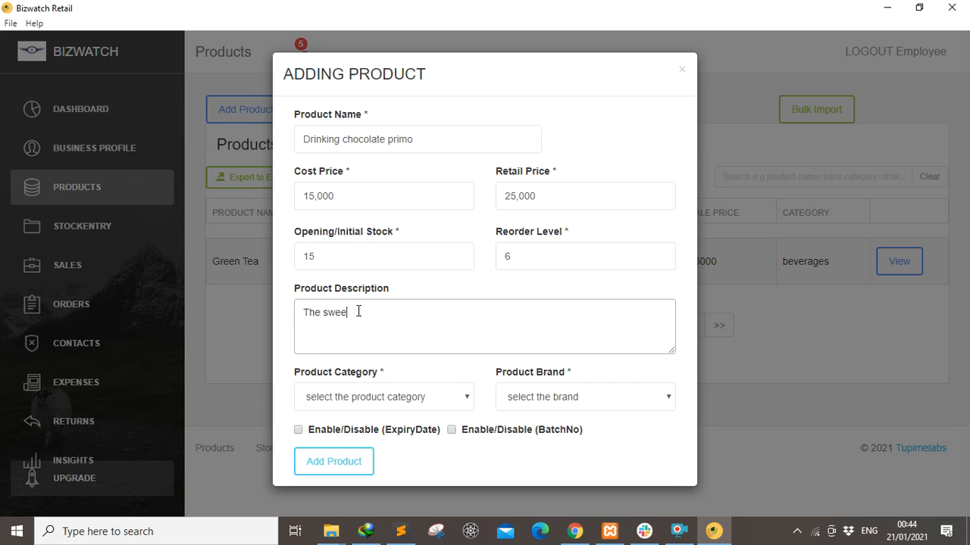
type("test drinking chocolate in Africa ")
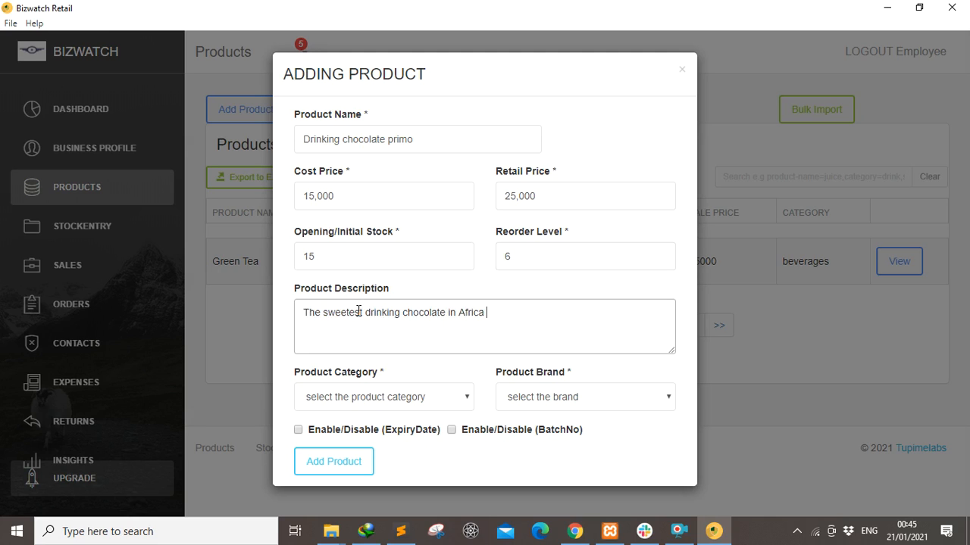
type(". You should taste it")
Save Drinking chocolate primo under beverages and nescaf, then view the Bulk Import instructions.
left_click(443, 401)
left_click(340, 443)
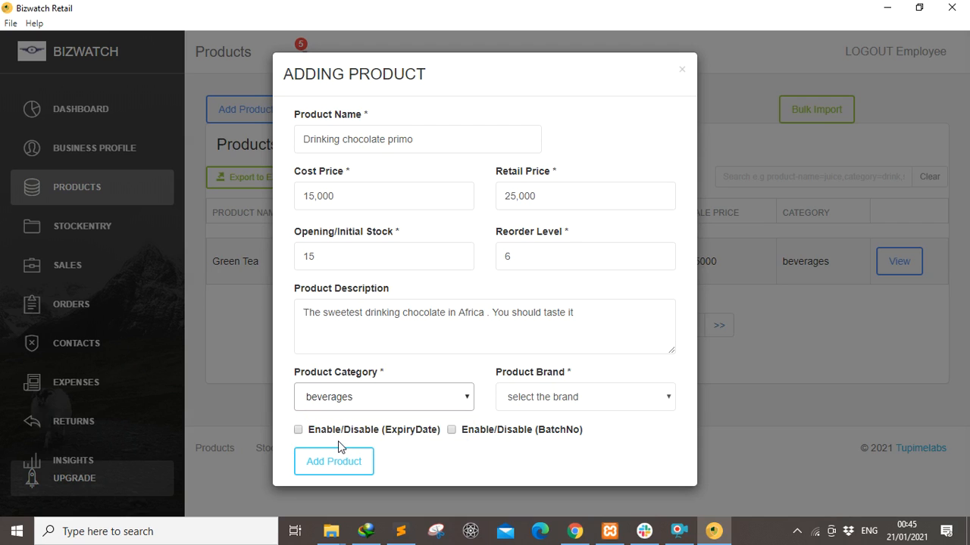
left_click(638, 407)
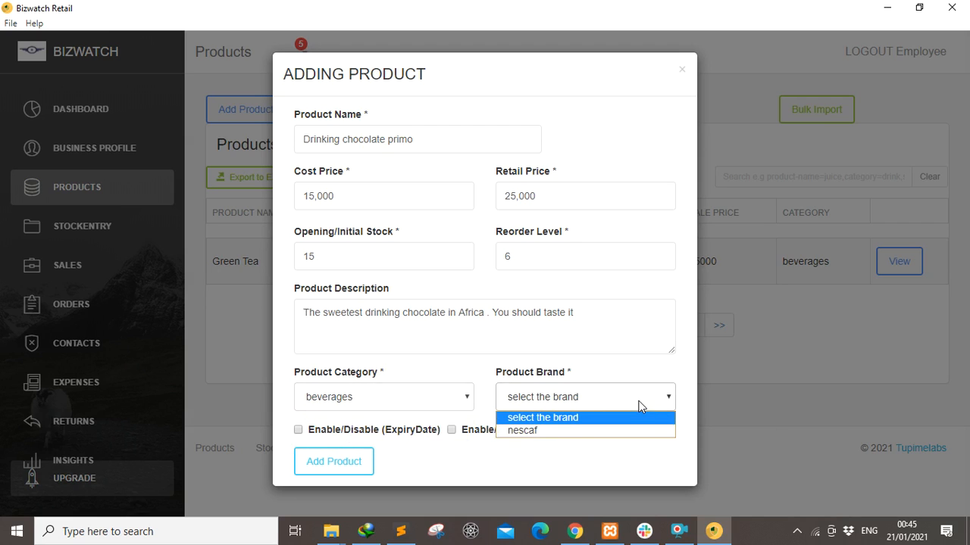
left_click(557, 435)
left_click(340, 465)
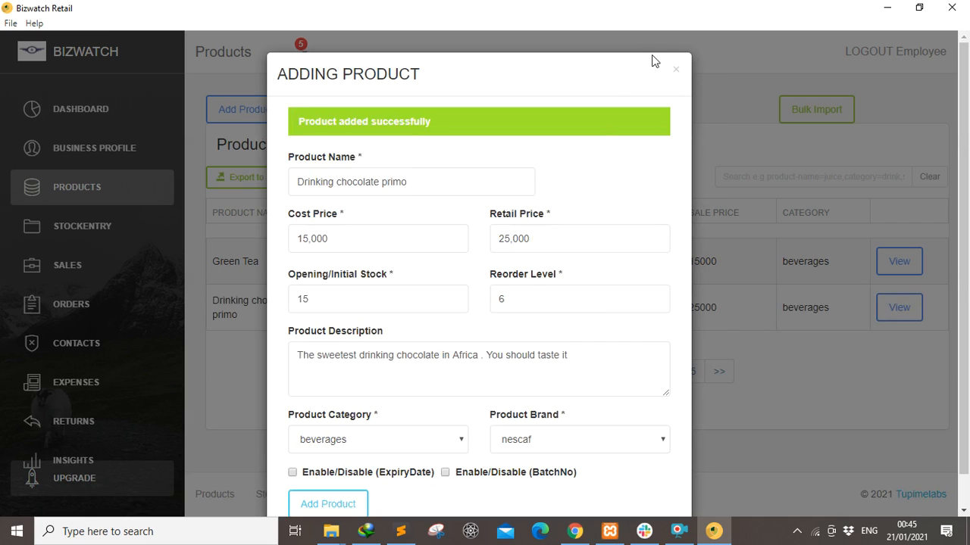
left_click(675, 70)
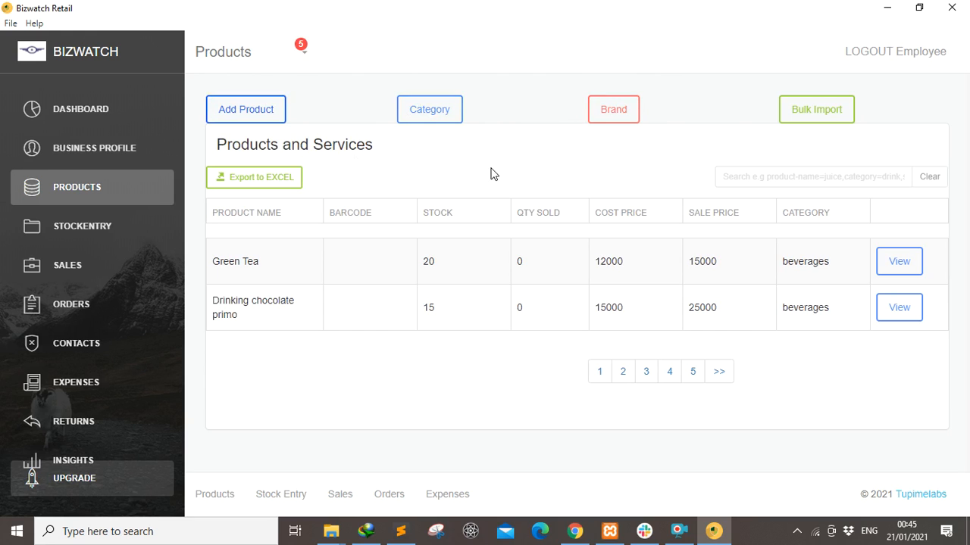
left_click(808, 109)
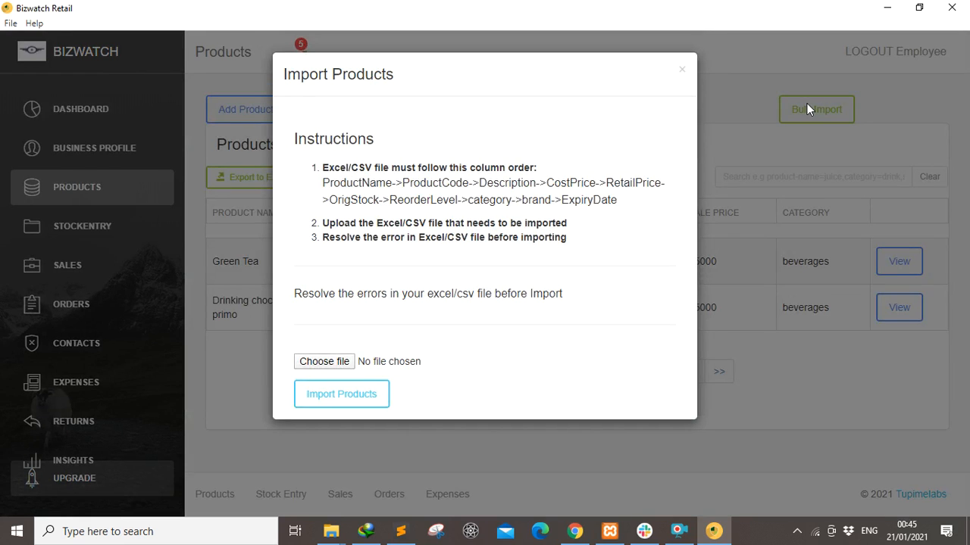
Close the Import Products dialog to return to the Products and Services list.
left_click(680, 73)
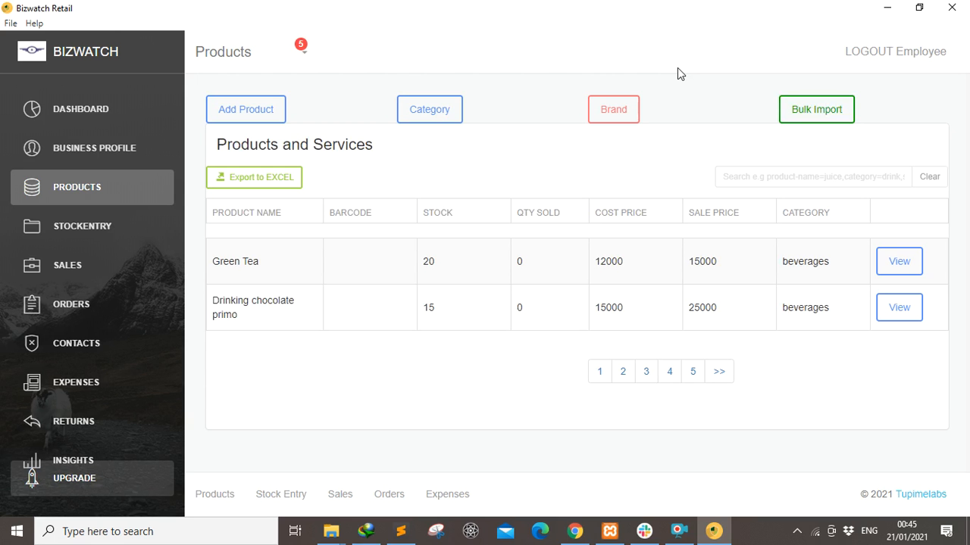
On Stock Entry, record a new arrival of 7 Green Tea units and close the form.
left_click(79, 231)
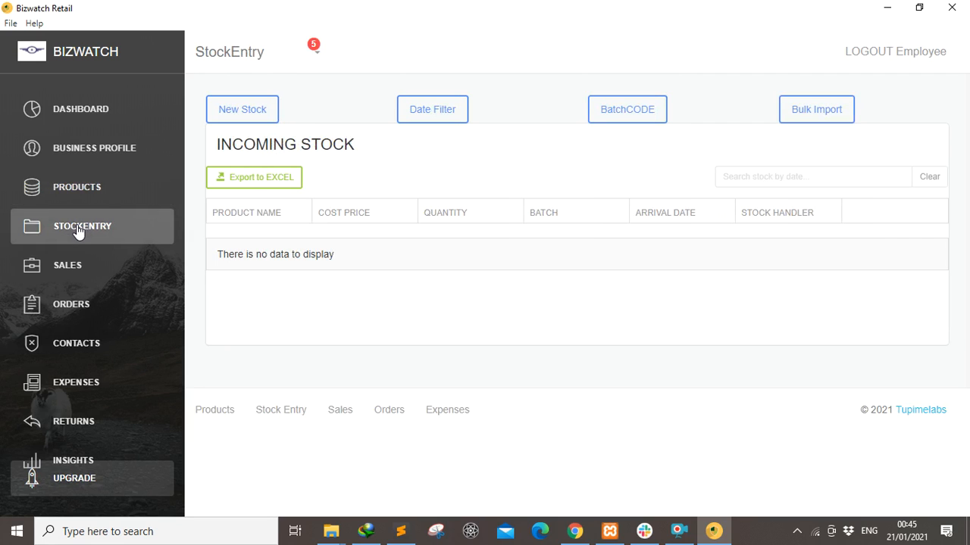
left_click(236, 111)
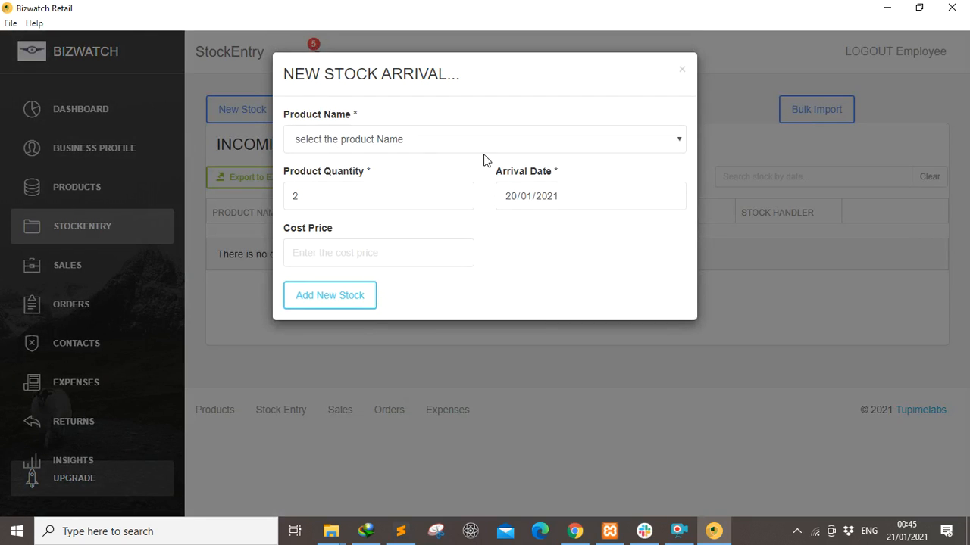
left_click(666, 143)
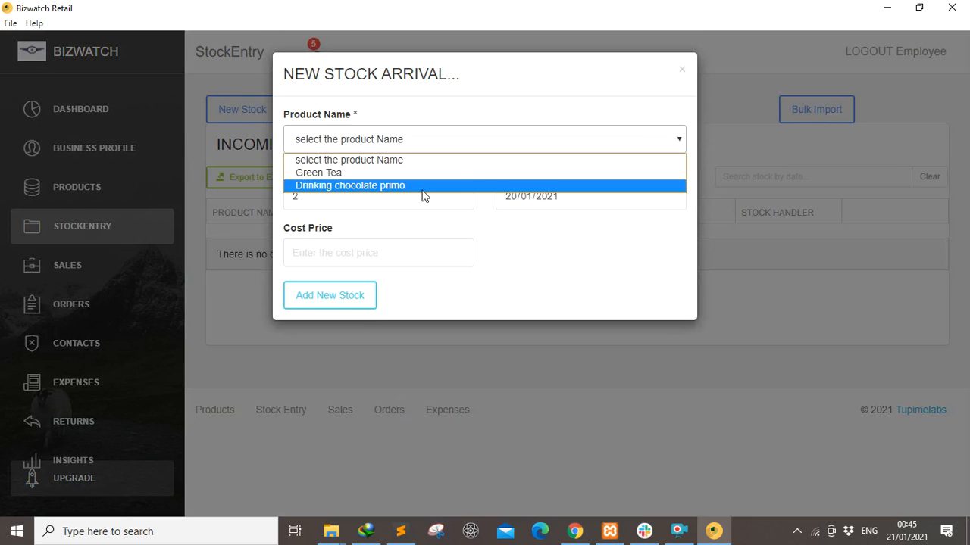
left_click(378, 179)
left_click(327, 195)
key("BackSpace")
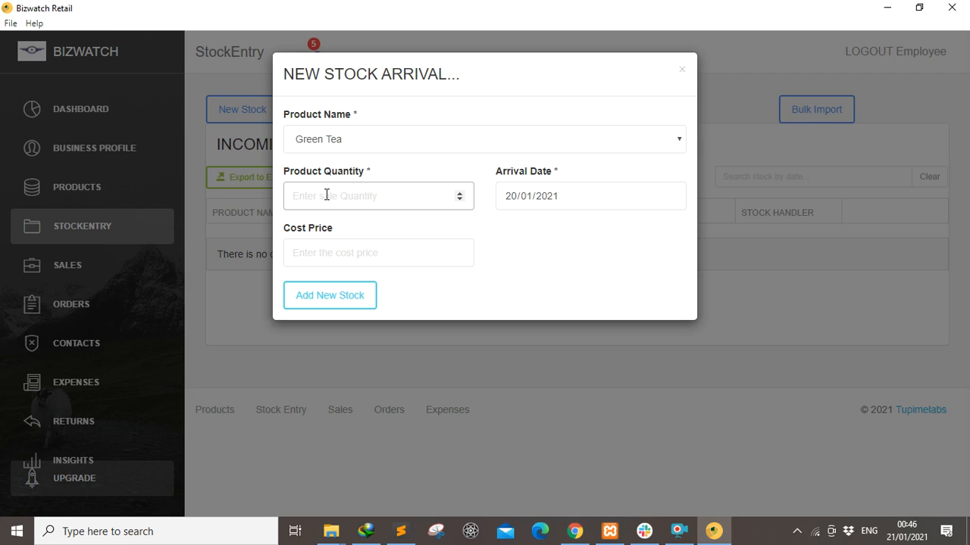
type("7")
left_click(327, 294)
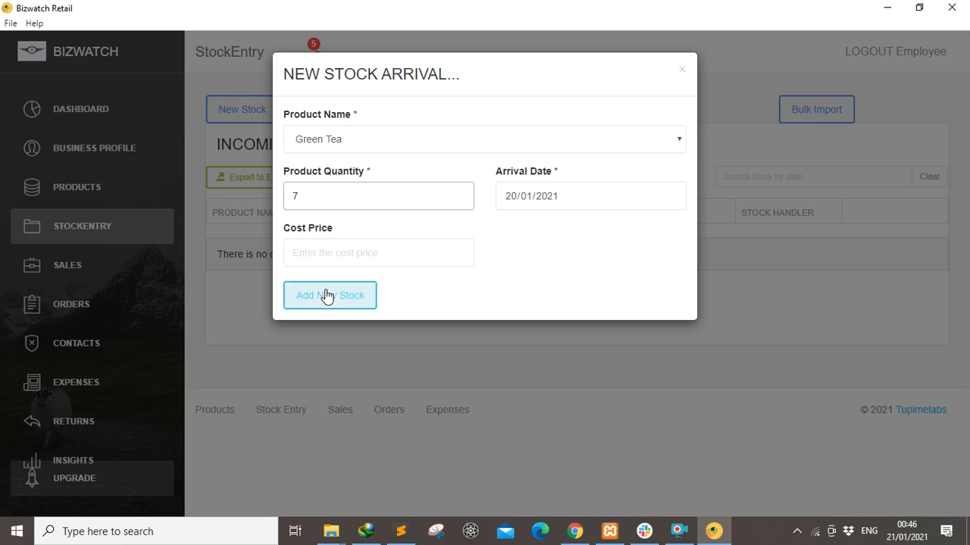
left_click(681, 71)
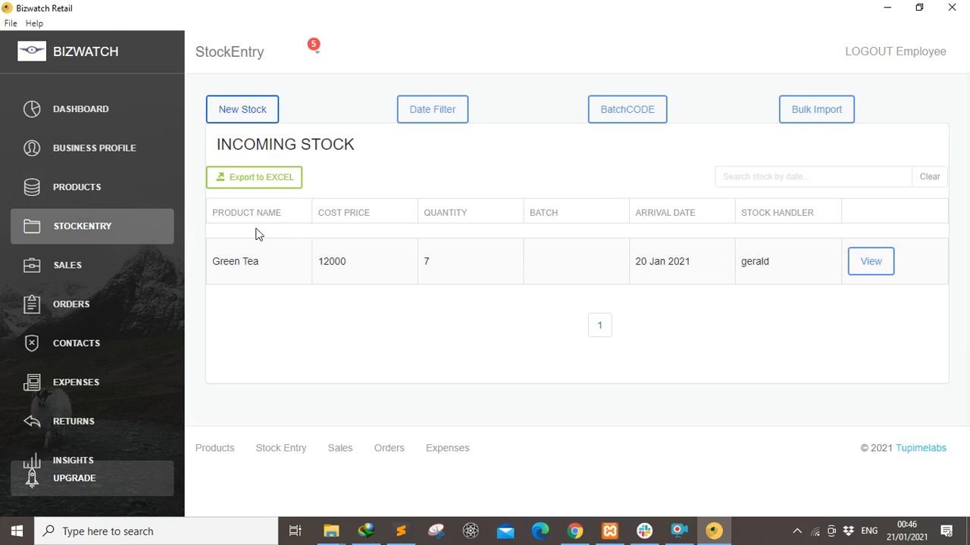
Record a new stock arrival of 7 Drinking chocolate primo units and close the form.
left_click(243, 110)
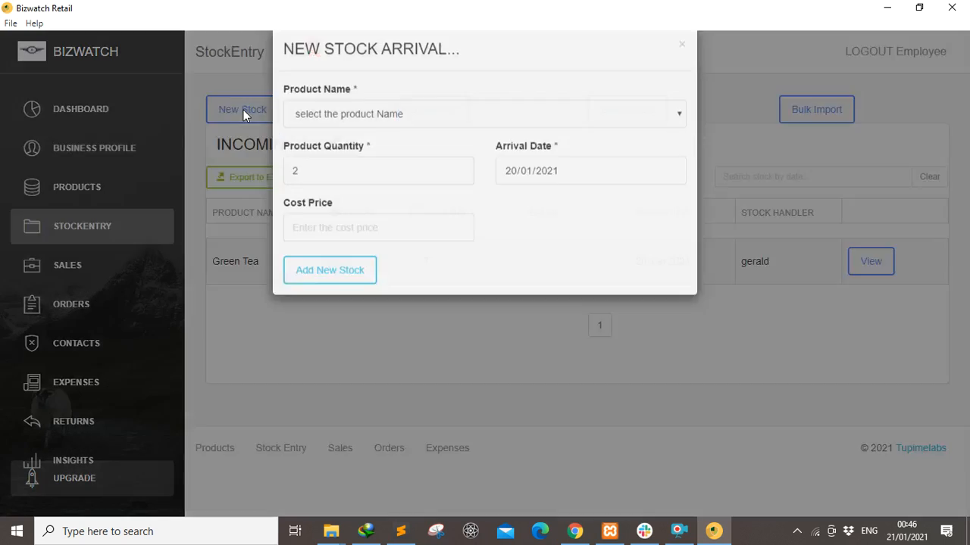
left_click(414, 144)
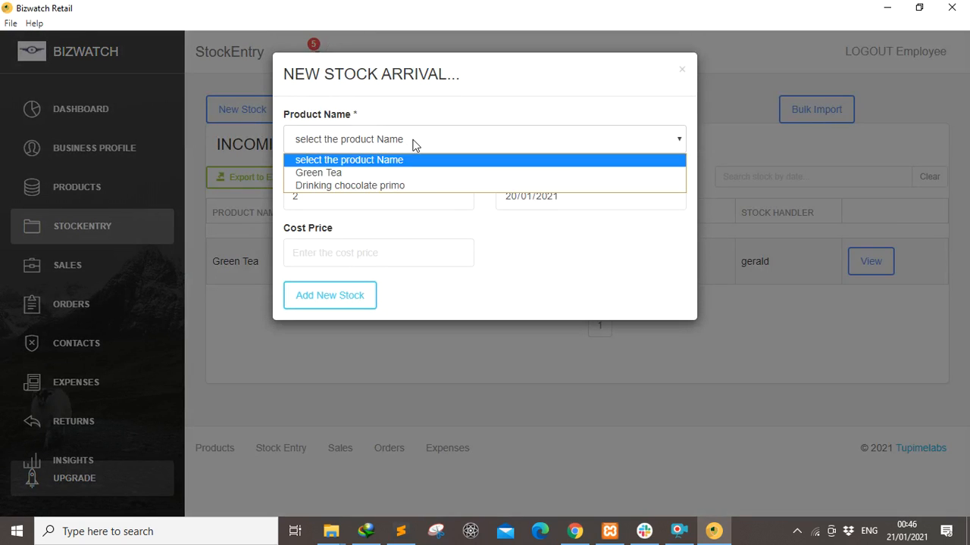
left_click(339, 188)
left_click(301, 195)
key("BackSpace")
type("7")
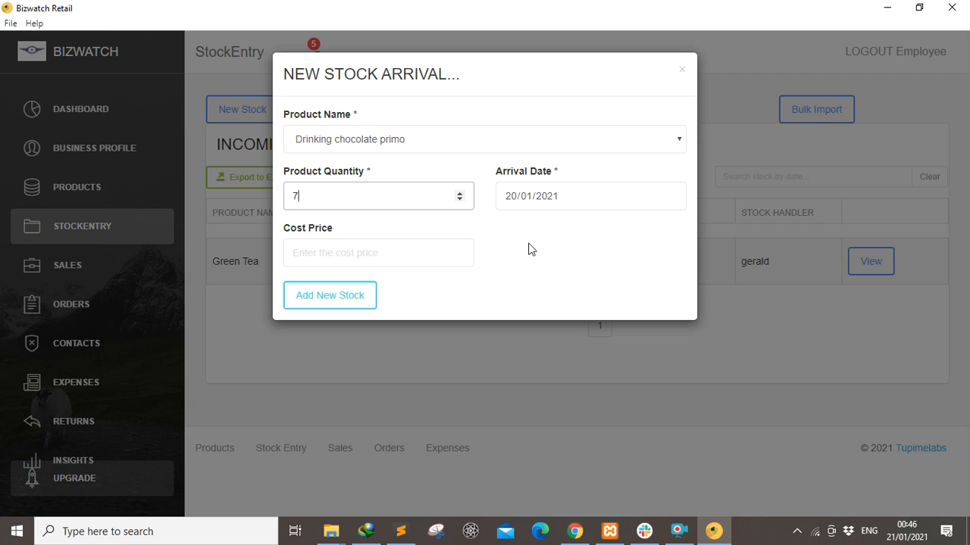
left_click(318, 298)
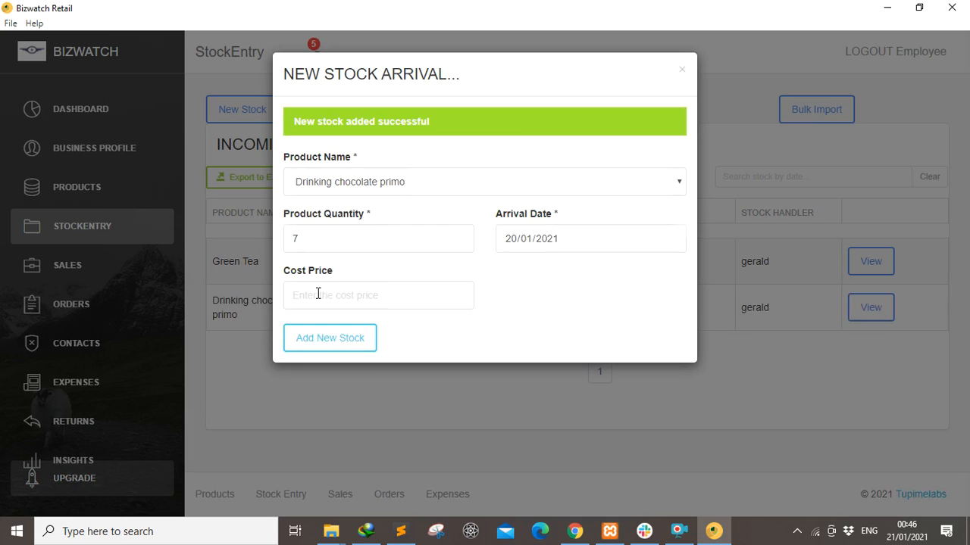
left_click(680, 69)
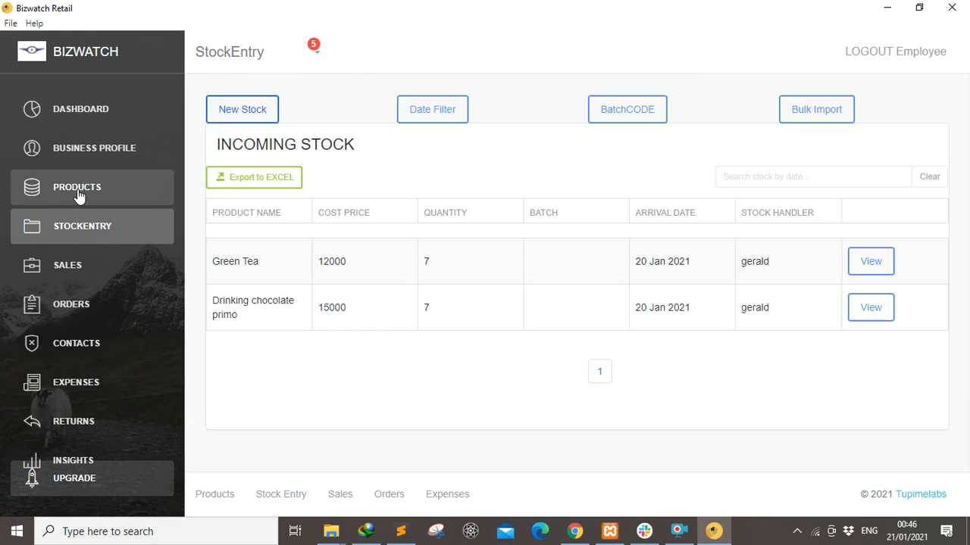
In the products list, try Green Tea's Edit, Delete (cancelled) and Activate Barcode options, then close its details.
left_click(78, 196)
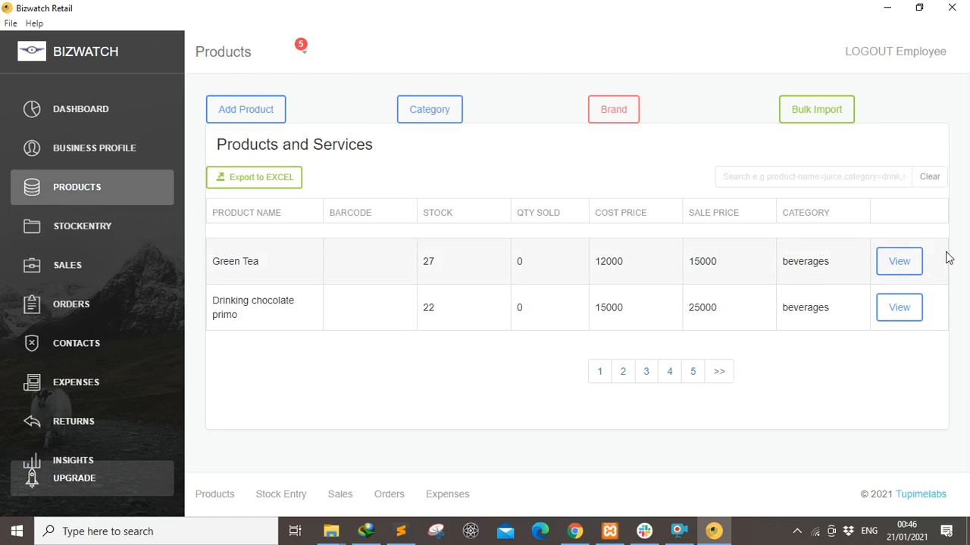
left_click(893, 262)
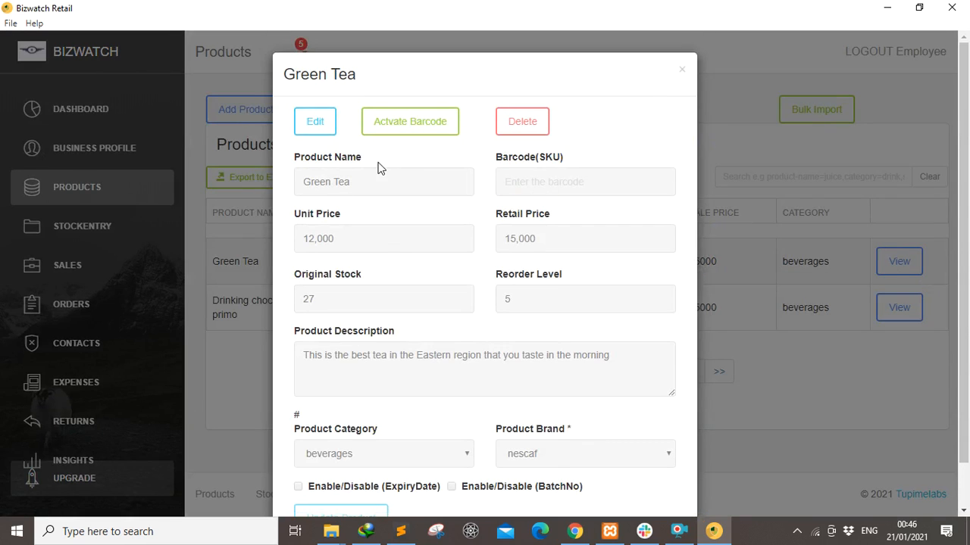
left_click(310, 129)
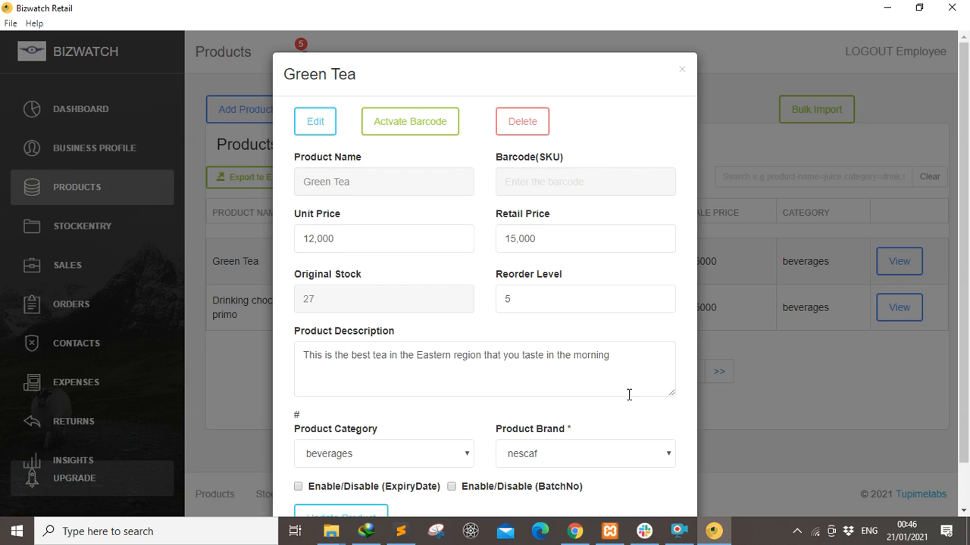
left_click(519, 123)
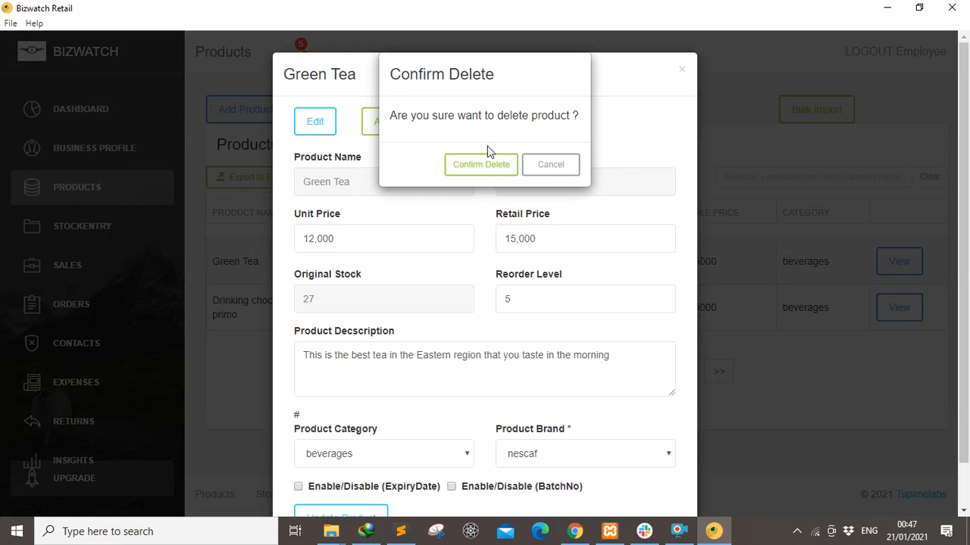
left_click(550, 165)
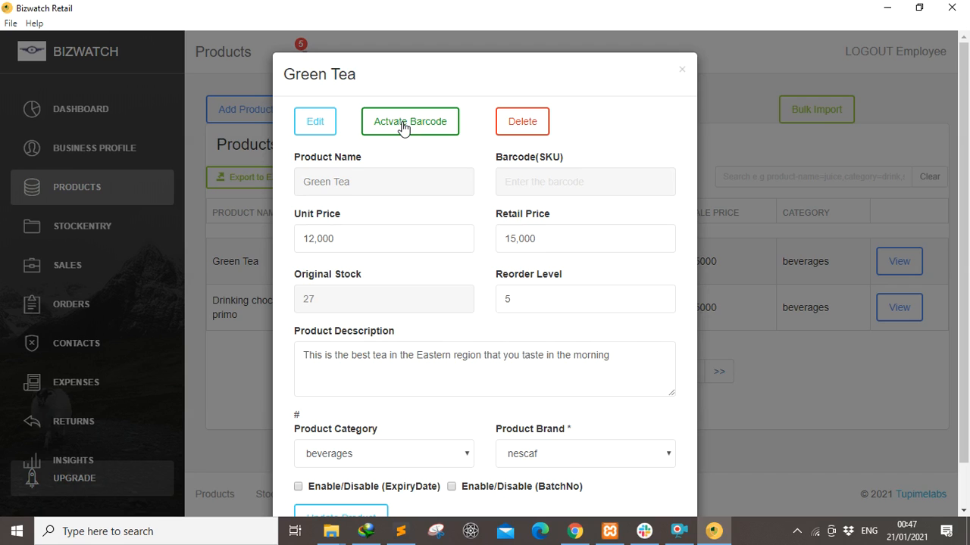
left_click(404, 128)
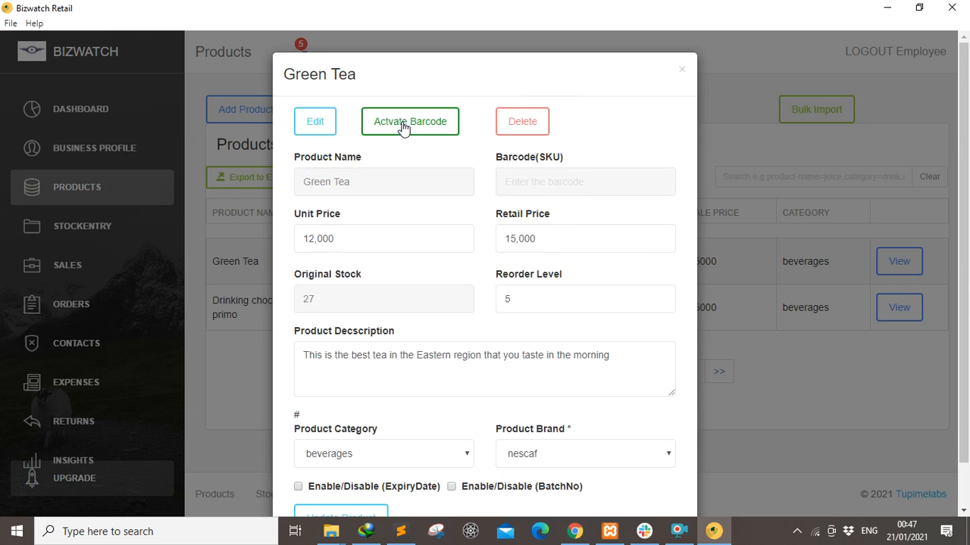
left_click(682, 73)
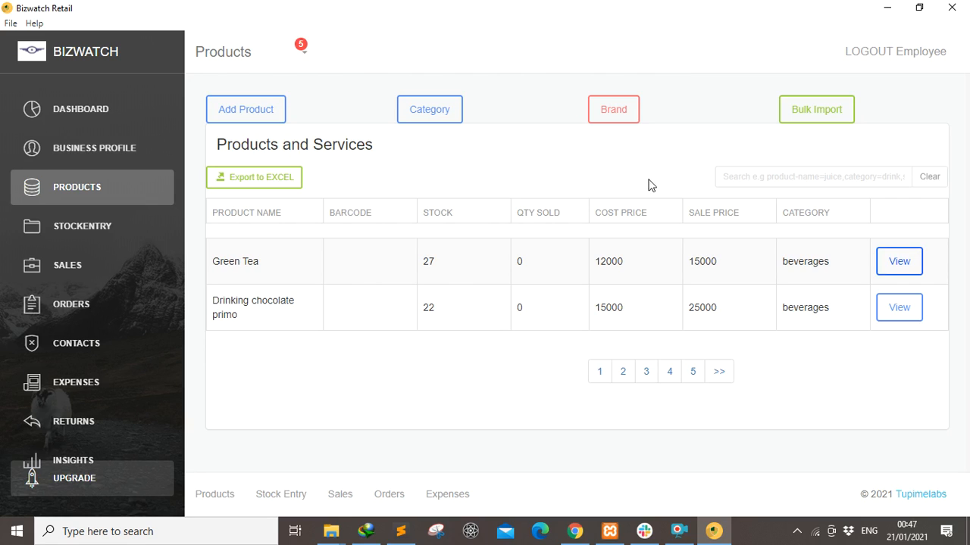
Search the products by product-name=green, then stock=27, then category=beverages.
left_click(737, 179)
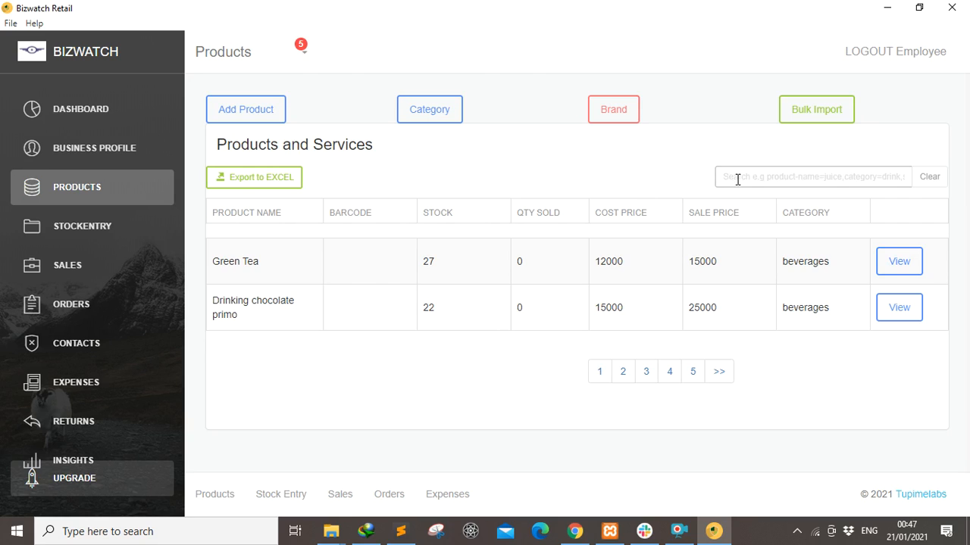
type("product")
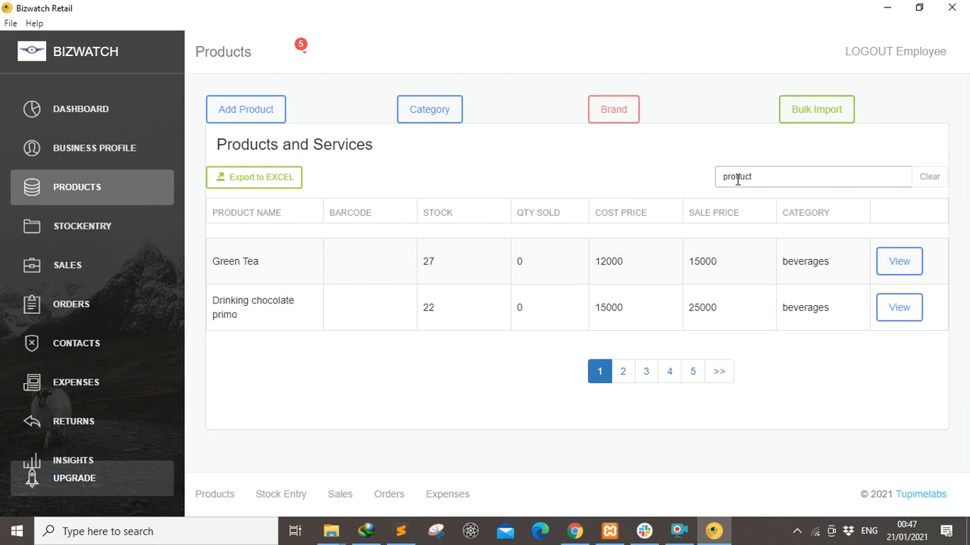
type("-name=")
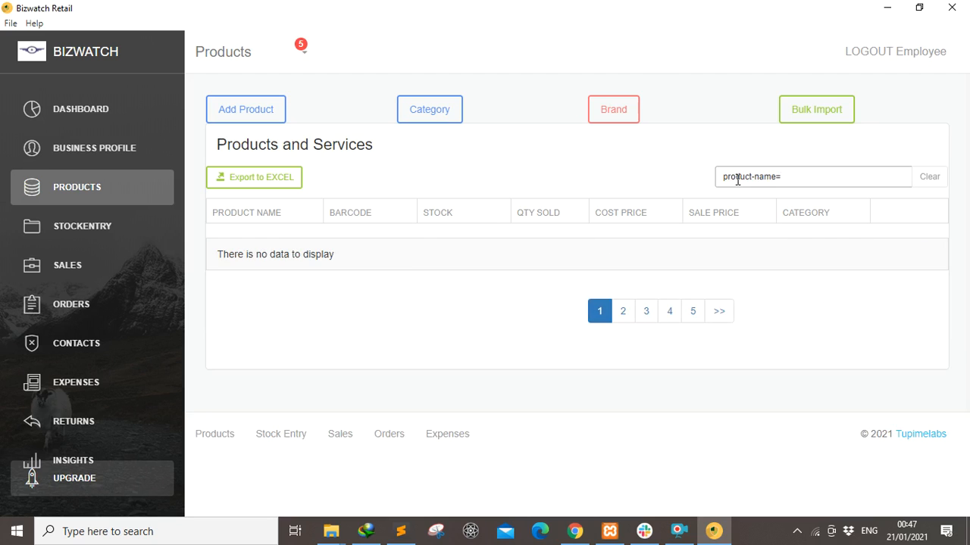
type("green")
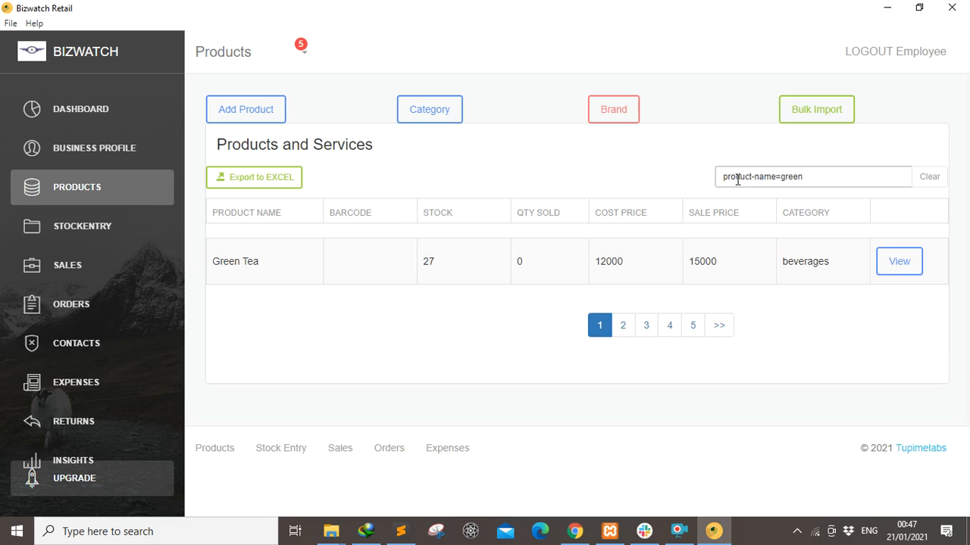
key("BackSpace")
key("BackSpace")
key("BackSpace")
key("BackSpace")
key("BackSpace")
key("BackSpace")
key("BackSpace")
key("BackSpace")
key("BackSpace")
key("BackSpace")
key("BackSpace")
key("BackSpace")
key("BackSpace")
key("BackSpace")
key("BackSpace")
key("BackSpace")
key("BackSpace")
key("BackSpace")
type("stock=")
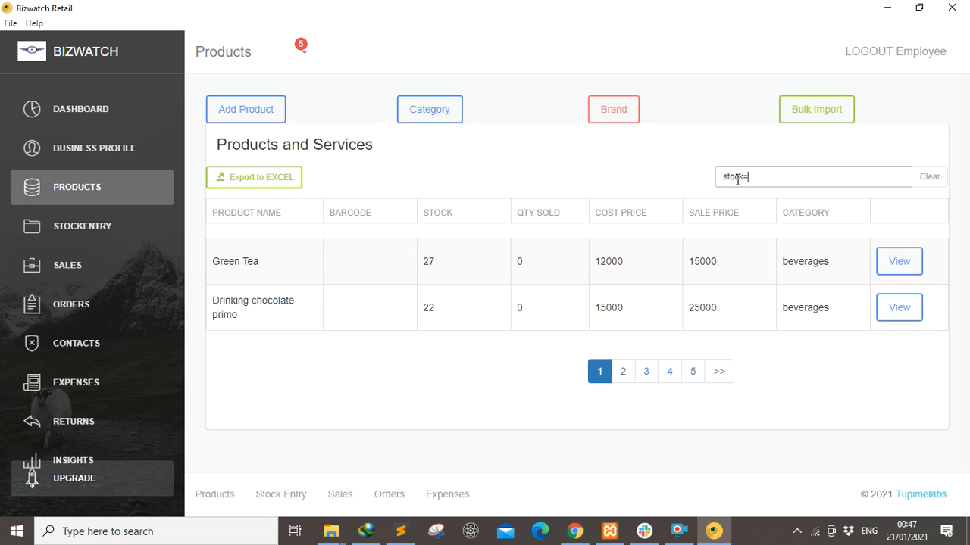
type("27")
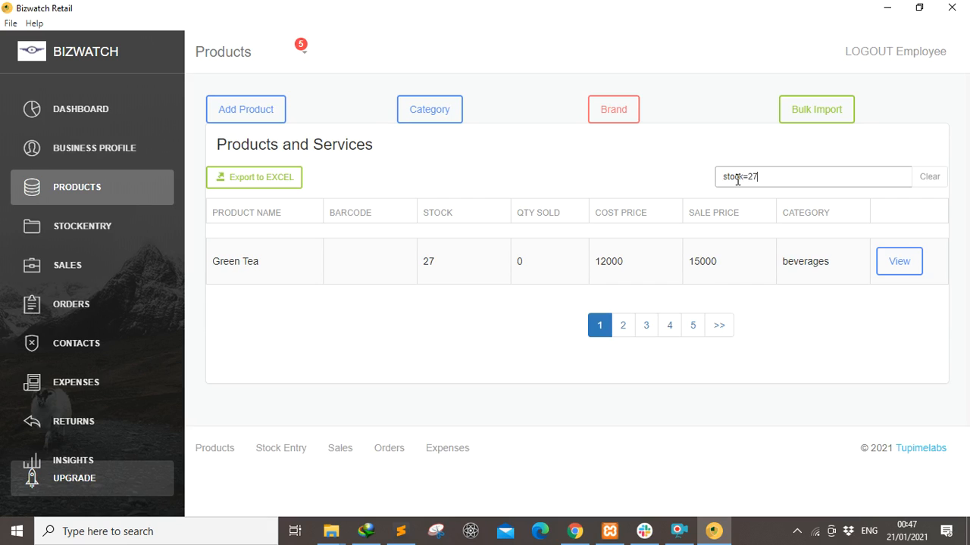
key("BackSpace")
key("BackSpace")
key("BackSpace")
key("BackSpace")
key("BackSpace")
key("BackSpace")
key("BackSpace")
type("categor")
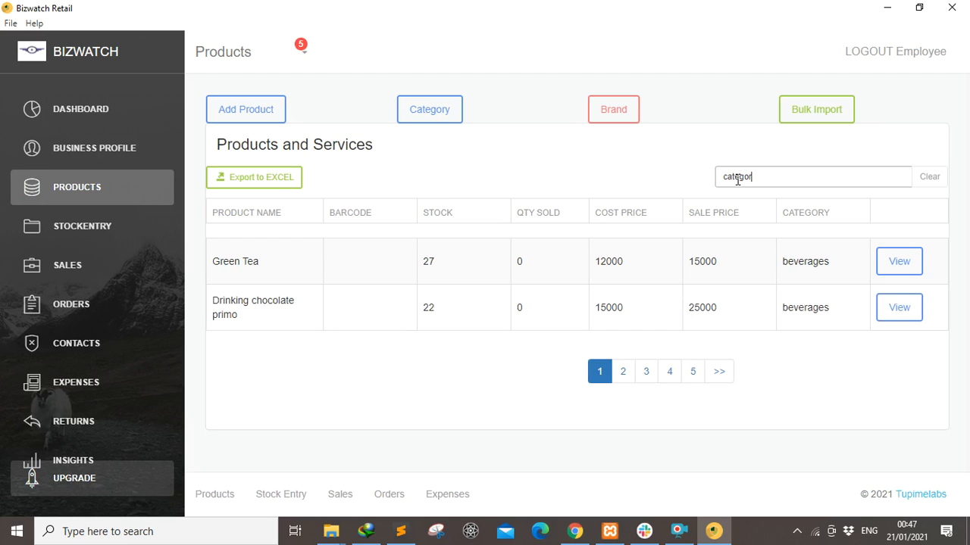
type("y=beverages")
On Stock Entry, filter the incoming stock by cost-price=000, then clear the filter.
left_click(54, 234)
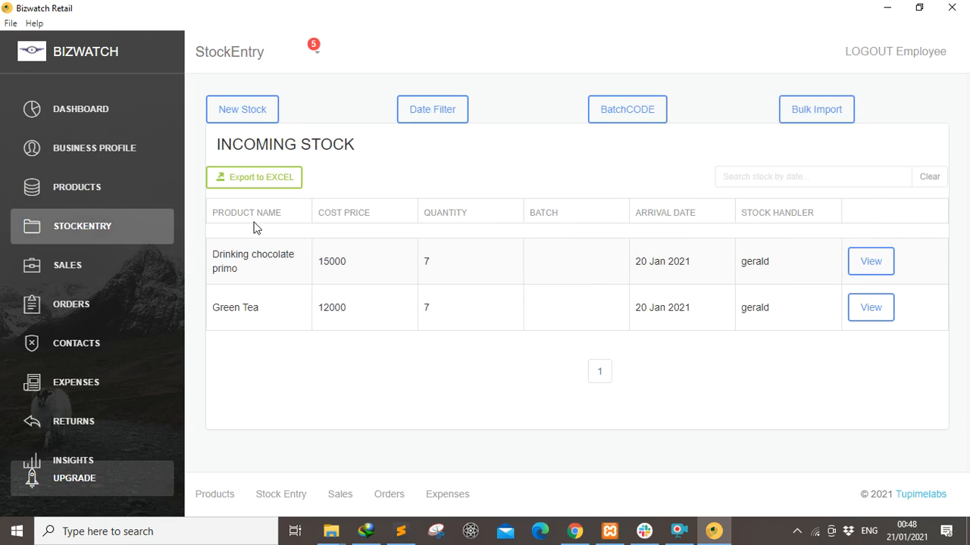
left_click(751, 177)
type("cost-pr")
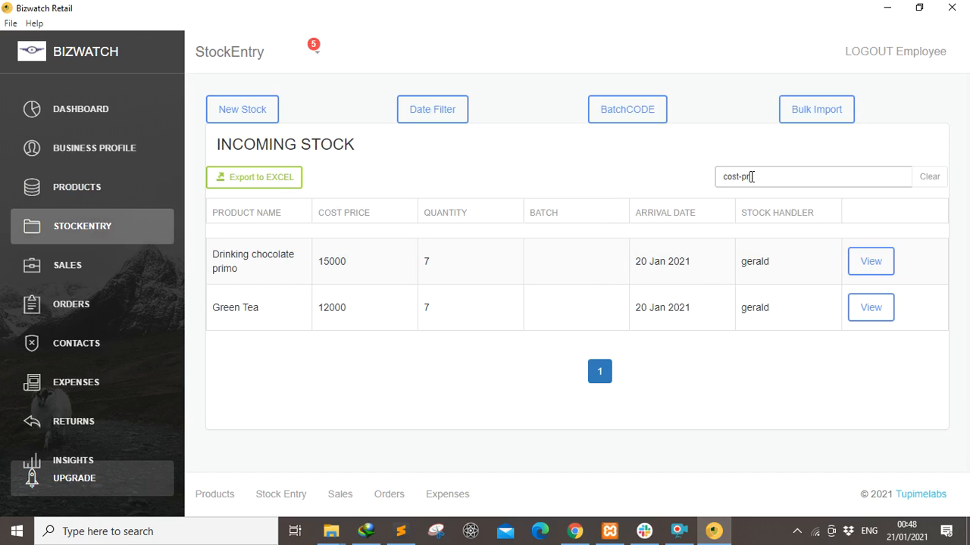
type("ice=")
type("00000")
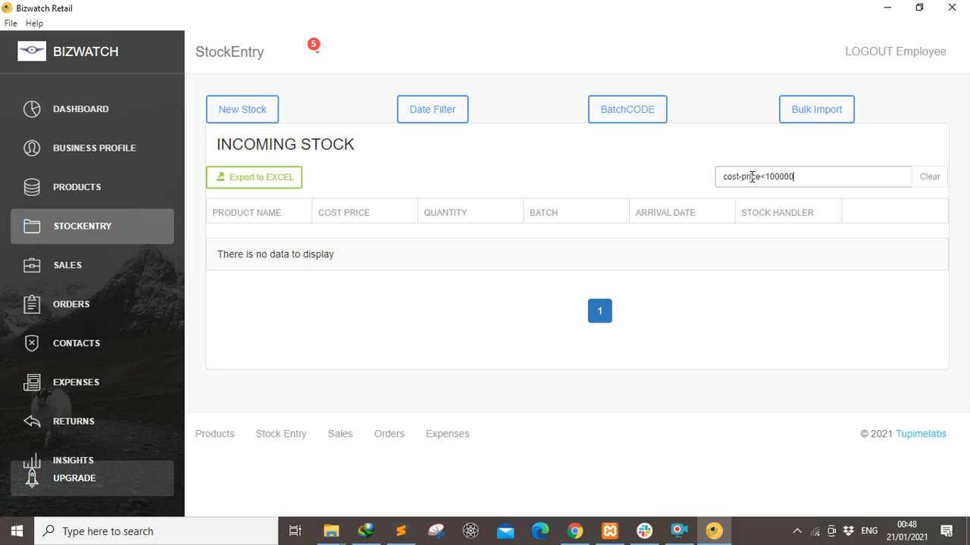
key("BackSpace")
key("BackSpace")
key("BackSpace")
key("BackSpace")
key("BackSpace")
key("BackSpace")
key("BackSpace")
key("BackSpace")
key("BackSpace")
key("BackSpace")
key("BackSpace")
key("BackSpace")
key("BackSpace")
key("BackSpace")
key("BackSpace")
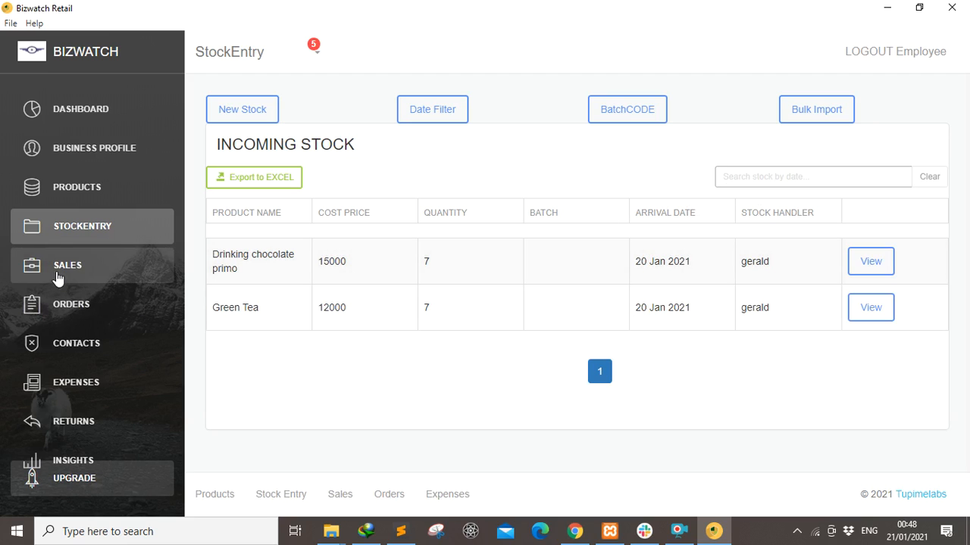
Open the sales page in the Bizwatch Retail window.
left_click(75, 269)
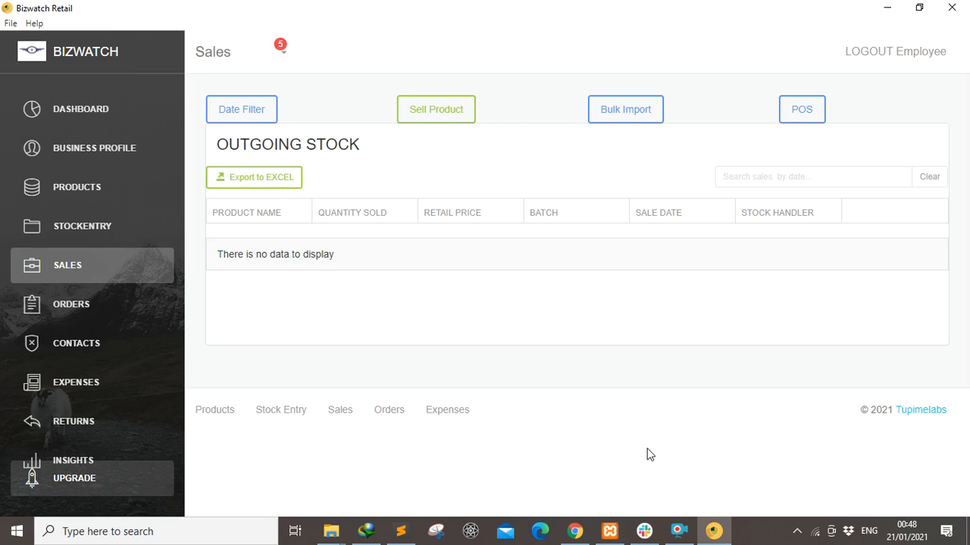
left_click(685, 538)
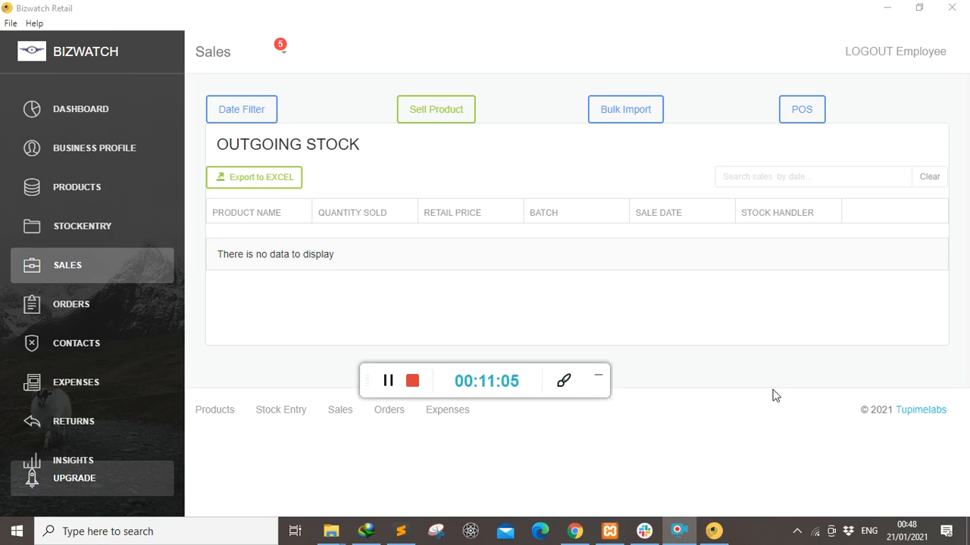
left_click(793, 374)
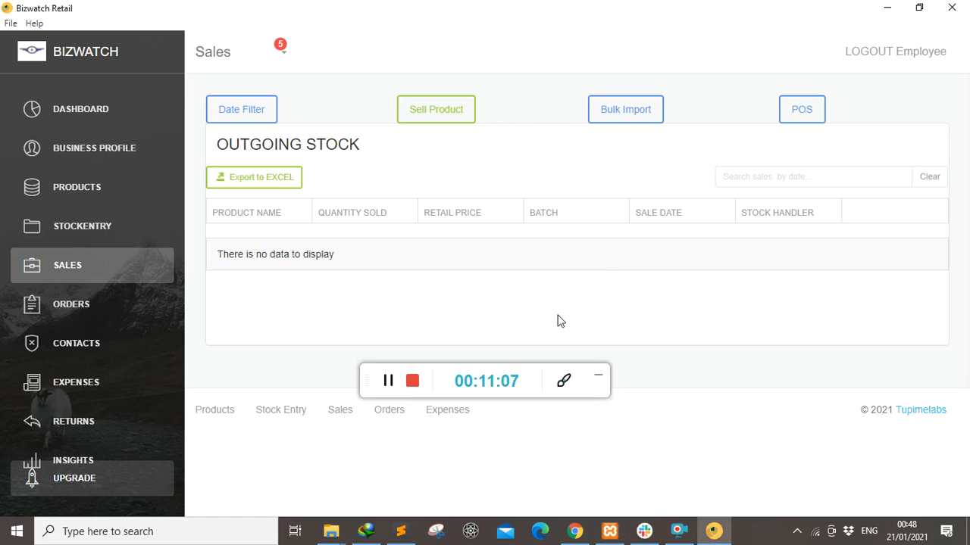
left_click(598, 380)
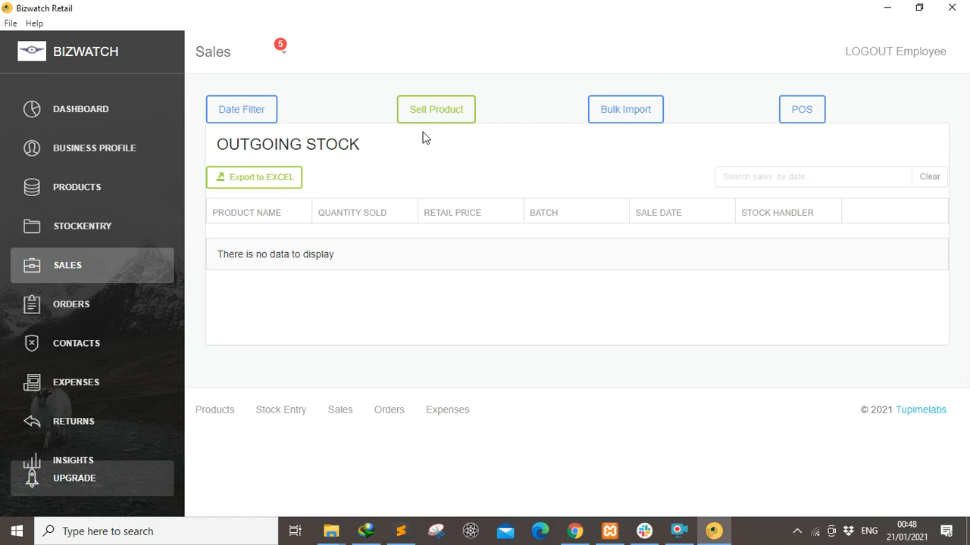
Record a sale of 5 Green Tea to the Walk-In Customer and close the sale form.
left_click(444, 114)
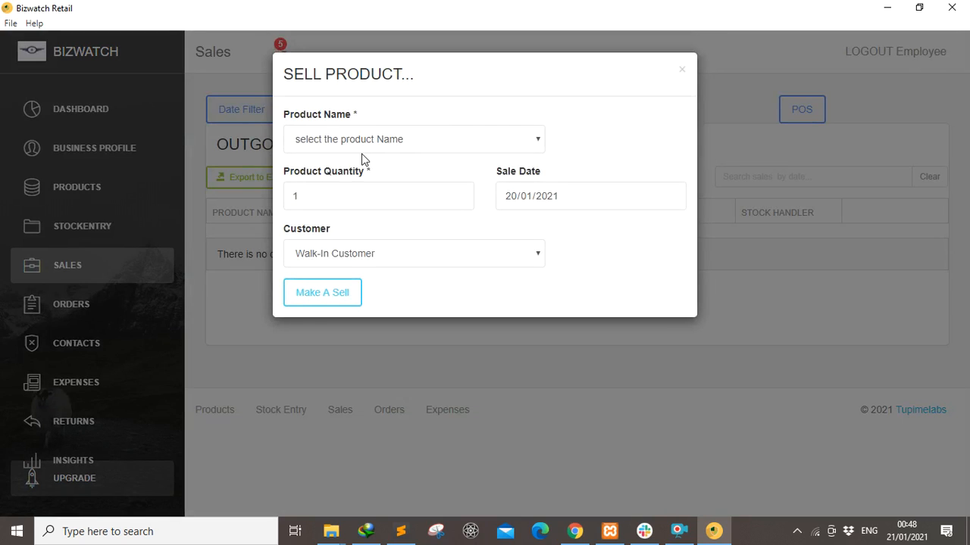
left_click(472, 140)
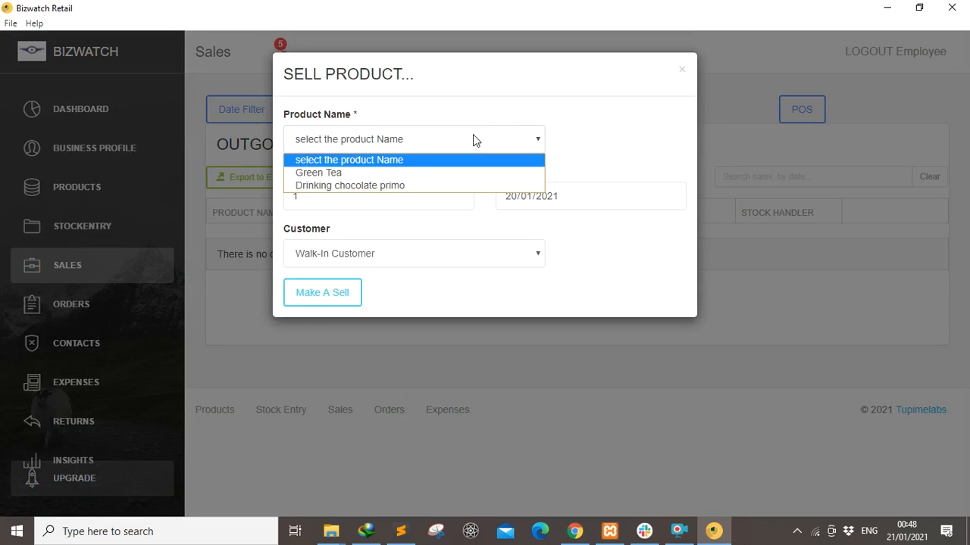
left_click(346, 174)
left_click(313, 192)
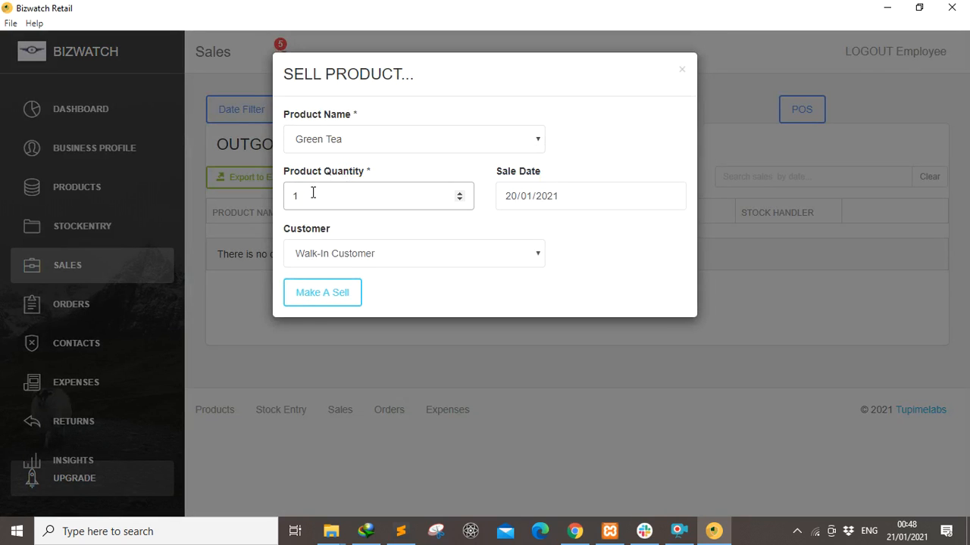
key("BackSpace")
type("5")
left_click(505, 258)
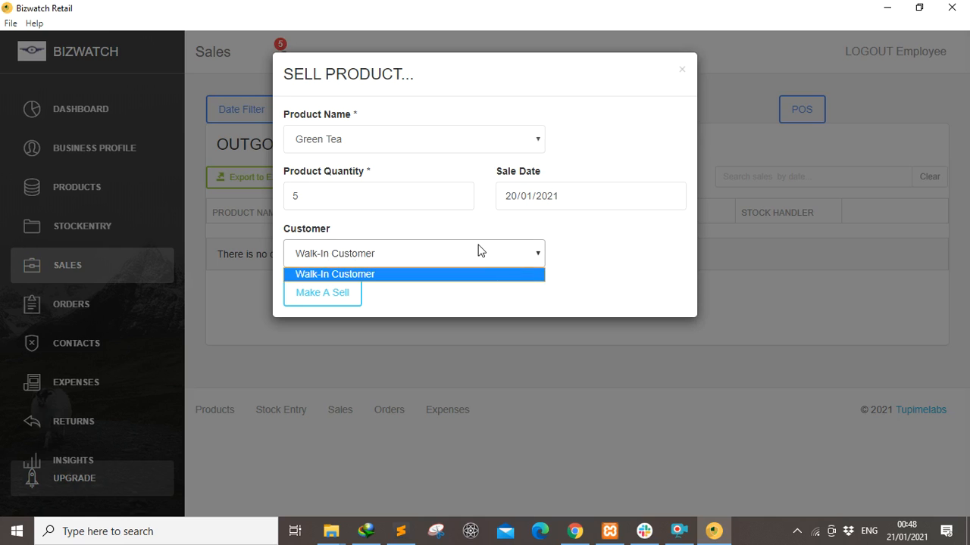
left_click(479, 251)
left_click(317, 292)
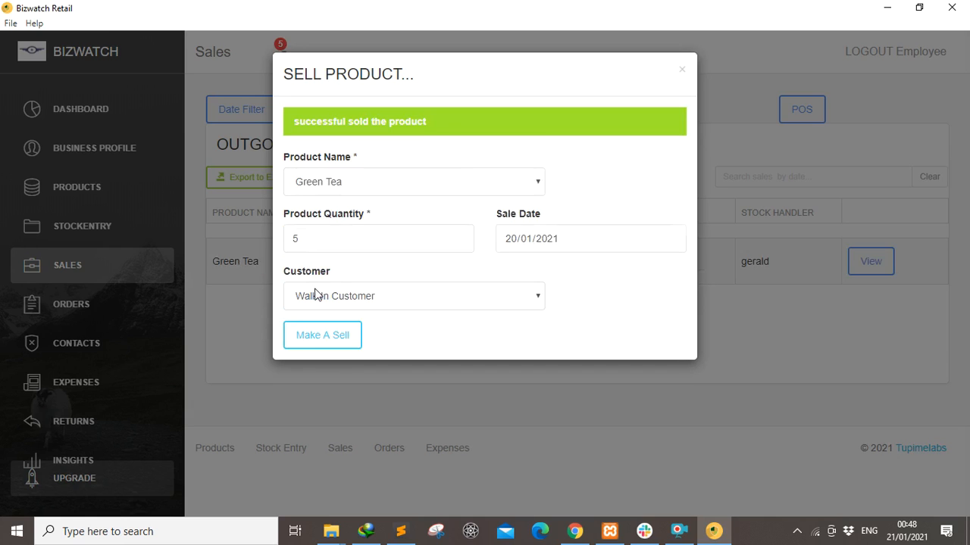
left_click(682, 71)
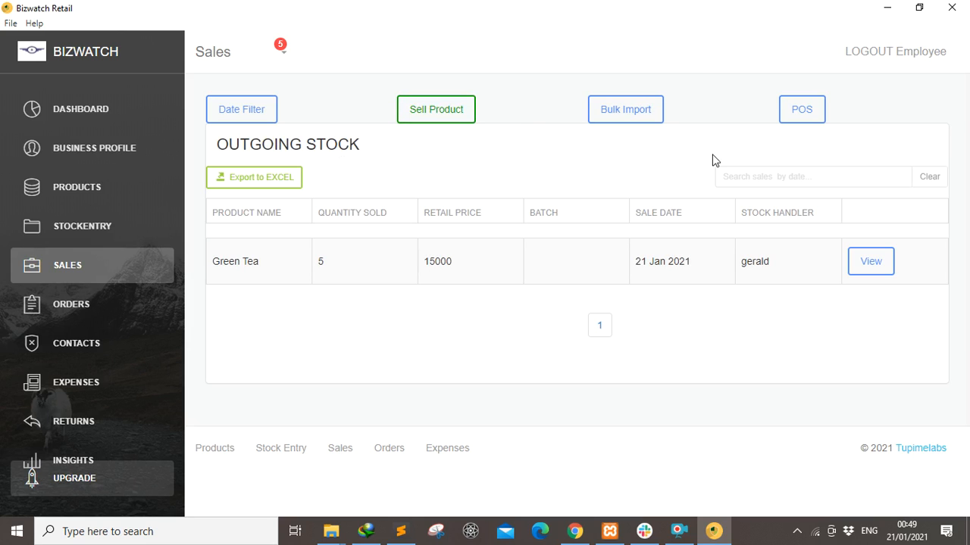
left_click(605, 113)
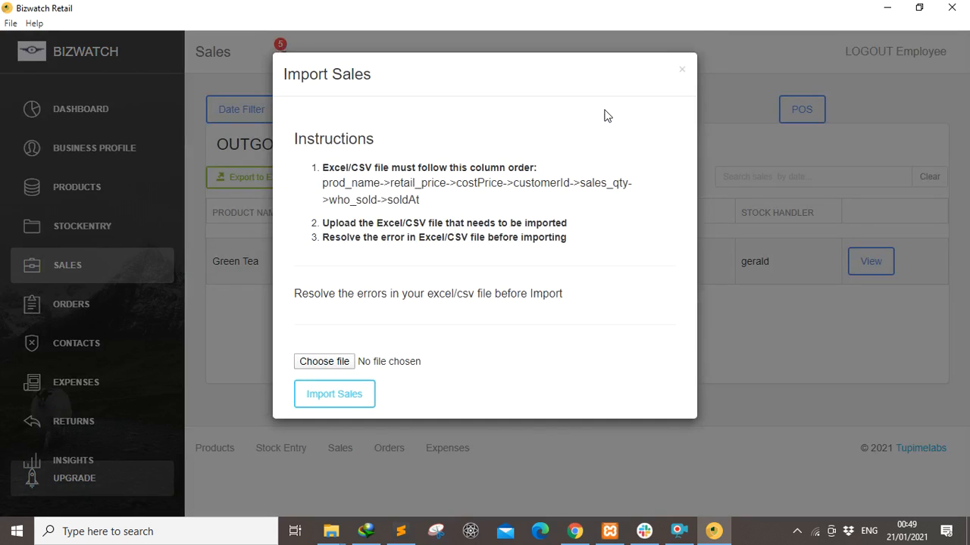
left_click(681, 70)
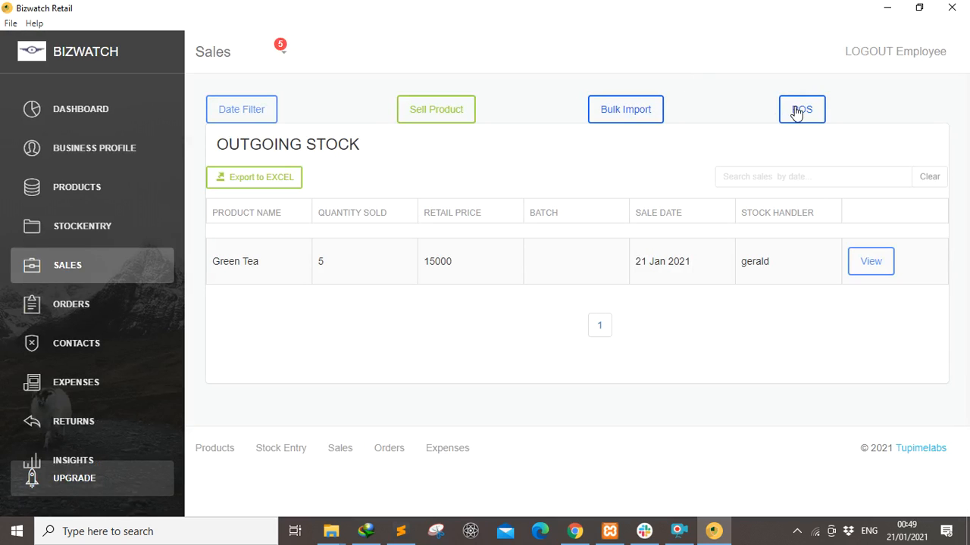
left_click(796, 113)
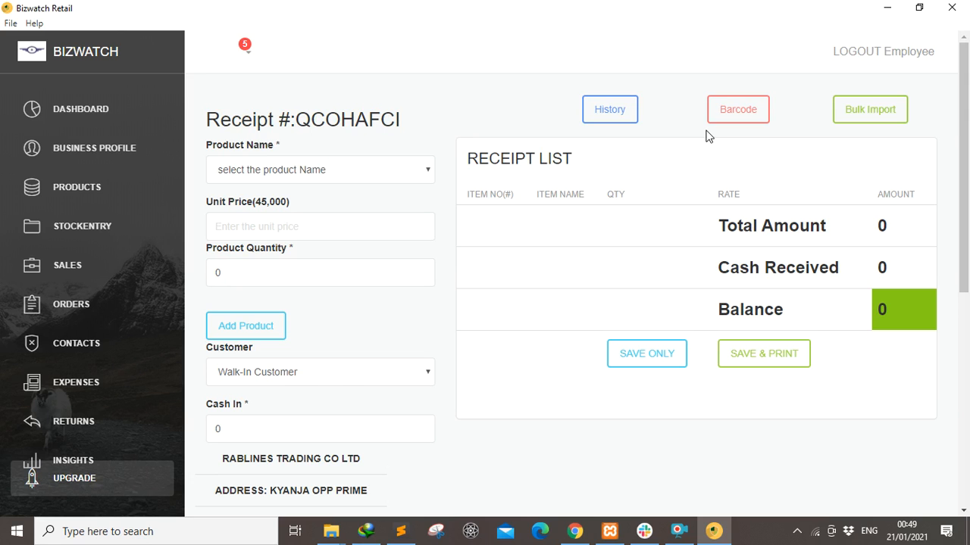
mouse_move(966, 163)
left_mouse_down()
mouse_move(967, 356)
mouse_move(966, 136)
mouse_move(966, 363)
mouse_move(968, 150)
left_mouse_up()
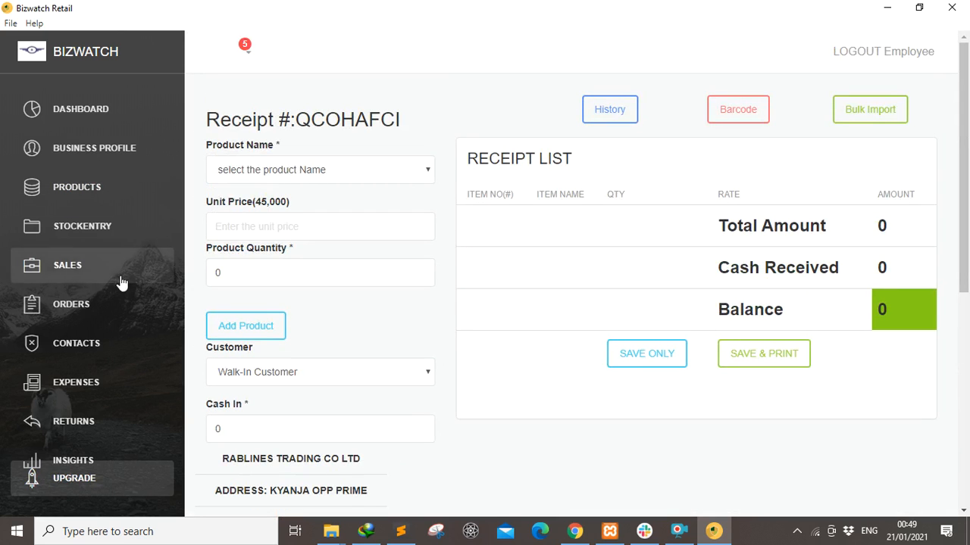
left_click(71, 266)
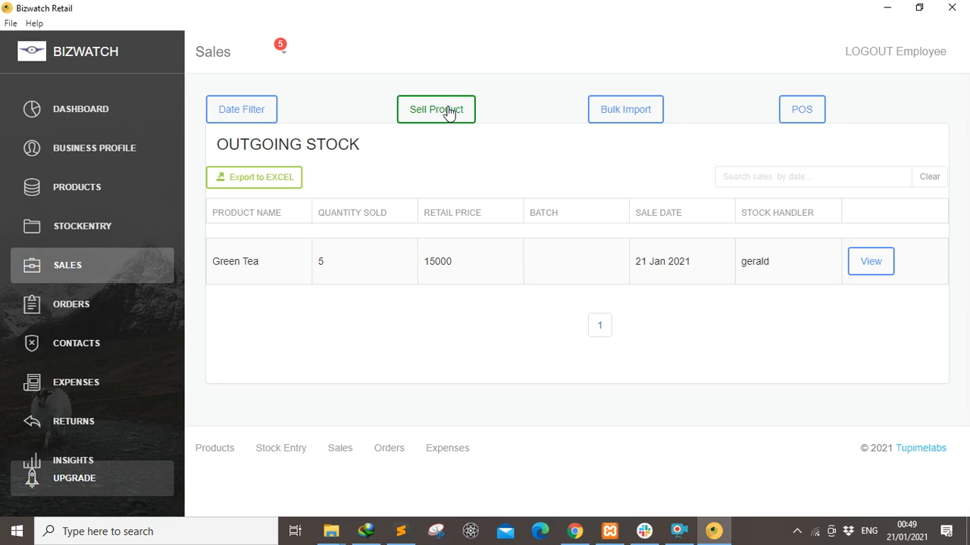
Record a sale of 5 Drinking chocolate primo and close the sale form.
left_click(448, 112)
left_click(477, 141)
left_click(365, 186)
left_click(324, 192)
key("BackSpace")
type("5")
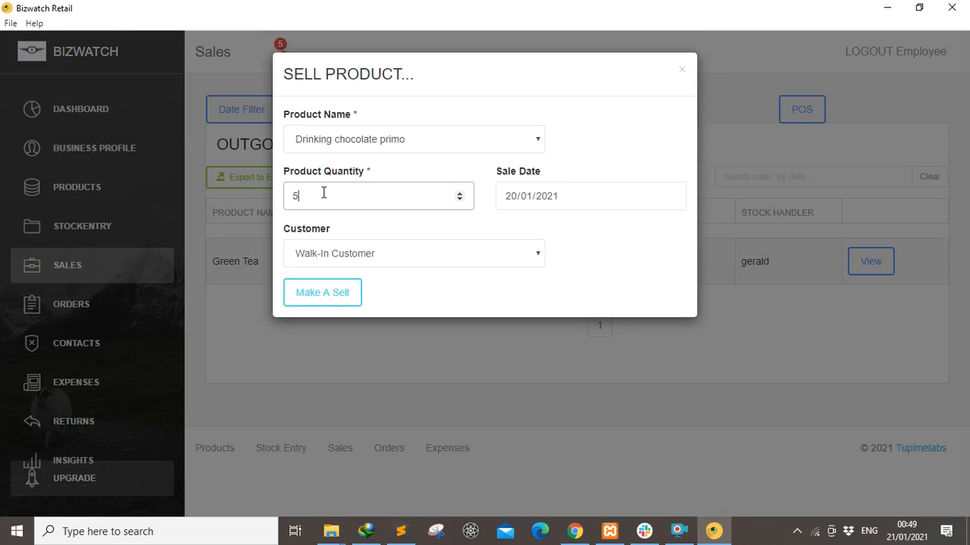
left_click(325, 294)
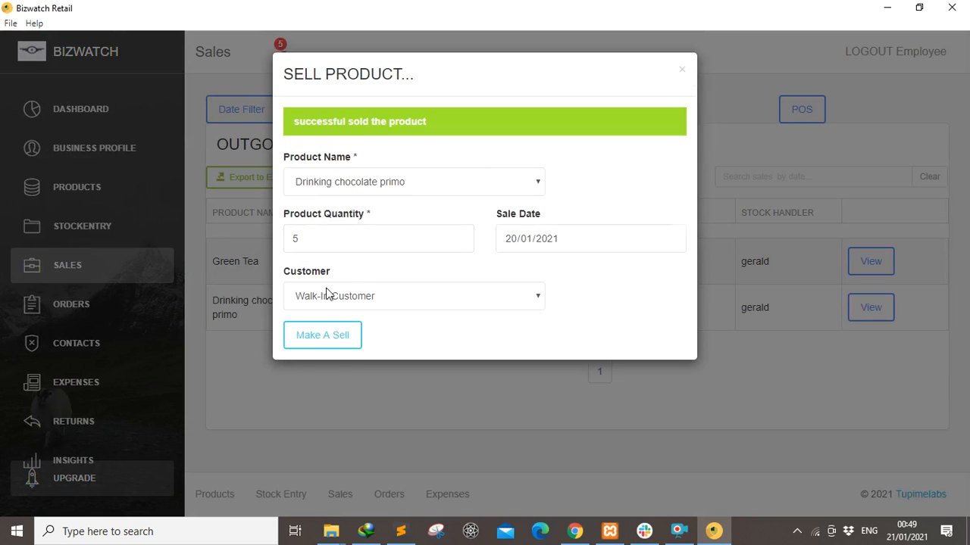
left_click(682, 70)
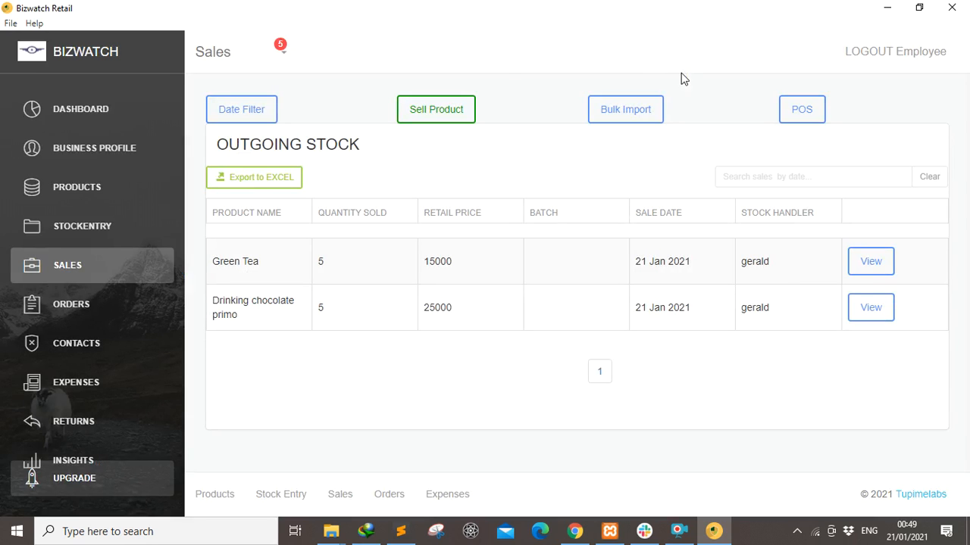
Filter the sales list by date from 19/01/2021 to 21/01/2021.
left_click(250, 107)
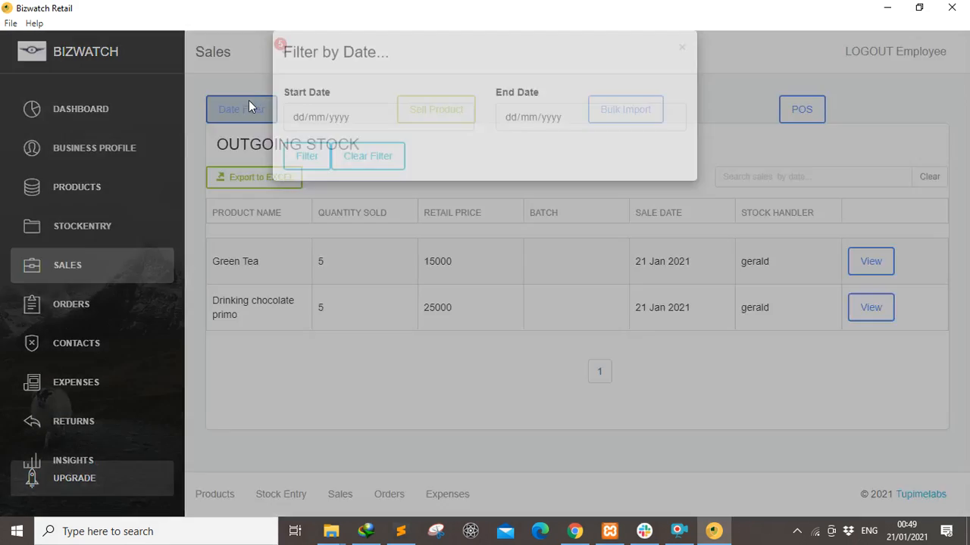
left_click(459, 139)
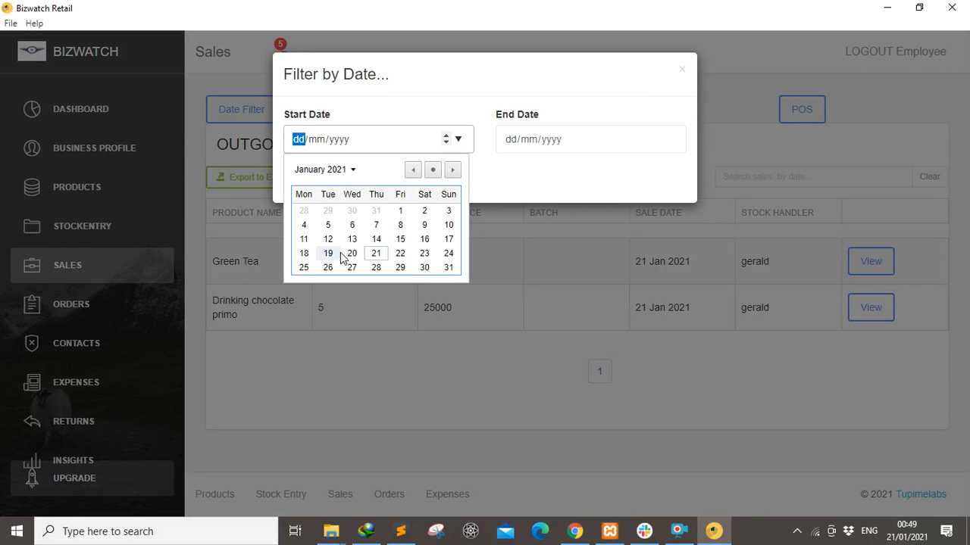
left_click(328, 253)
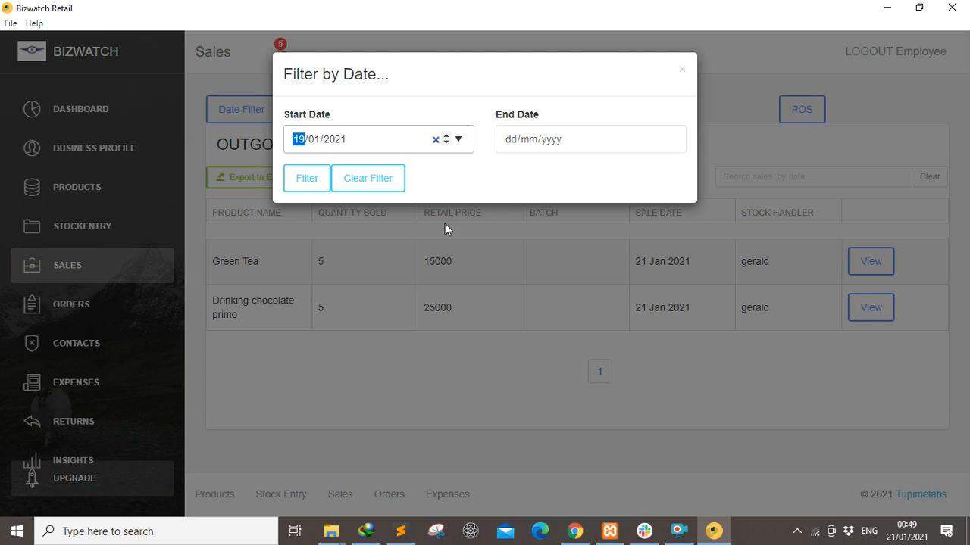
left_click(669, 139)
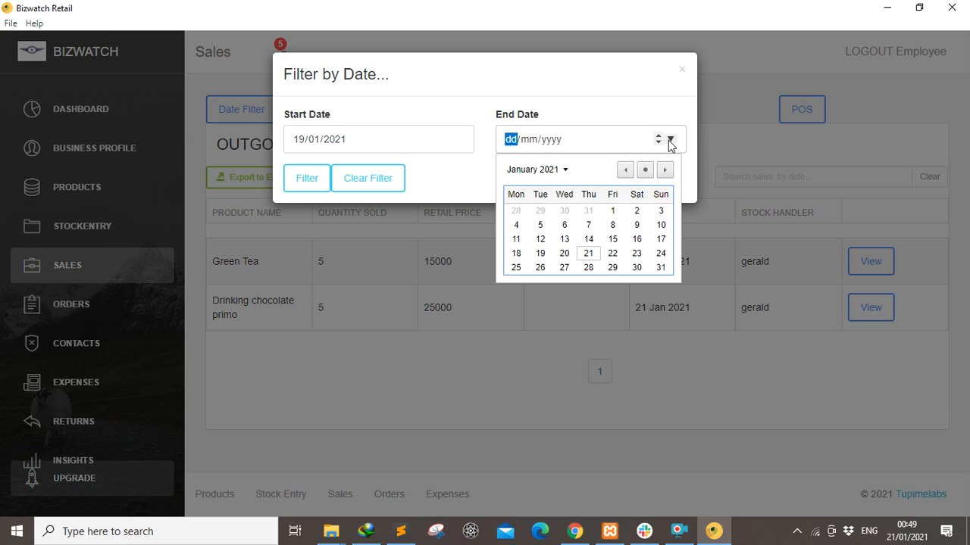
left_click(588, 255)
left_click(306, 179)
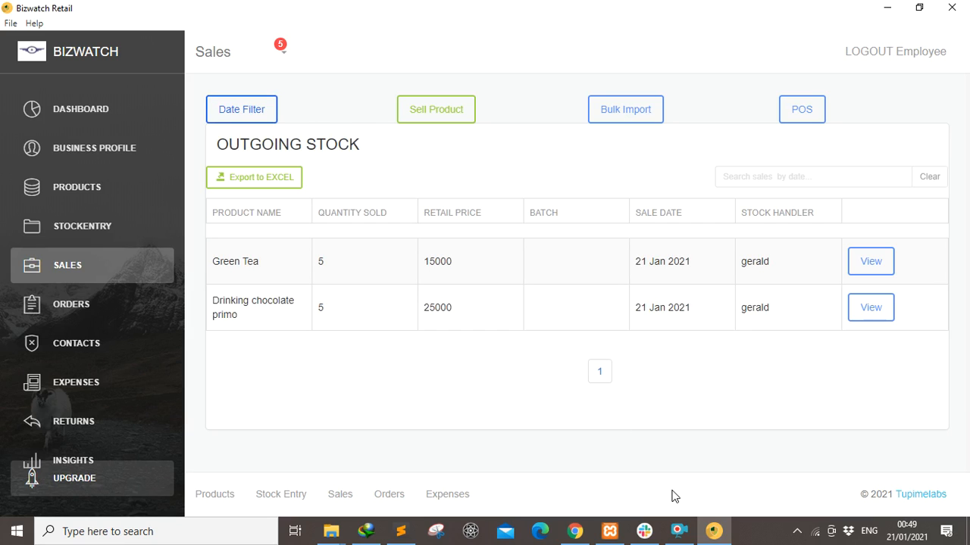
left_click(678, 531)
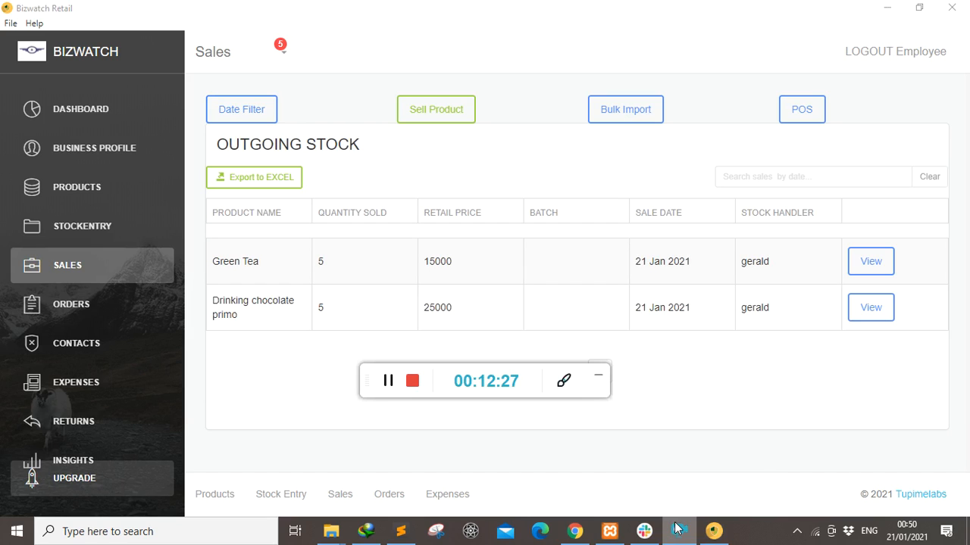